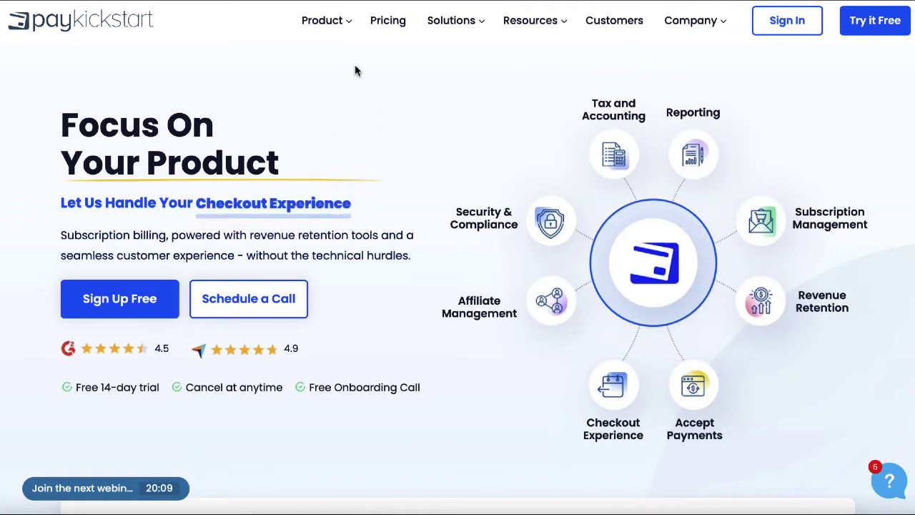
# Step: Review the Starter, Growth and Scale plans on the pricing page and switch the prices to annual billing
pyautogui.moveTo(347, 36)
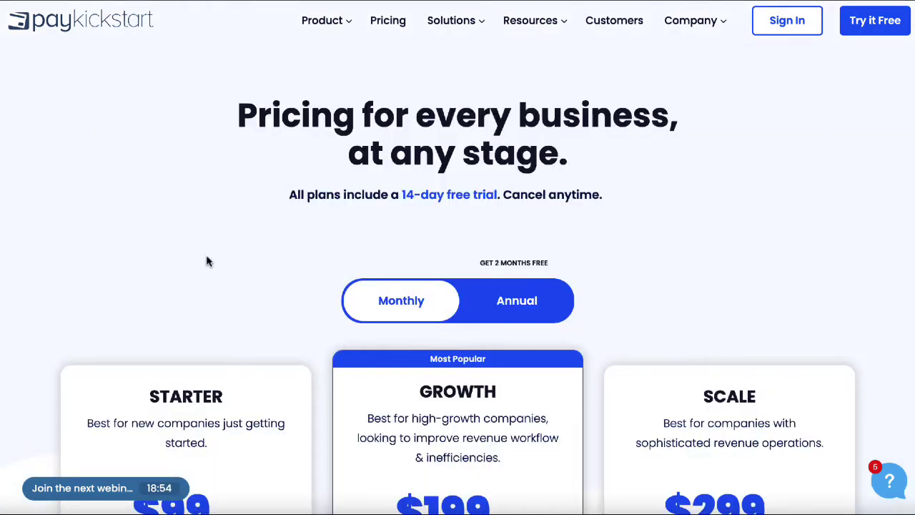
pyautogui.scroll(-2, 207, 260)
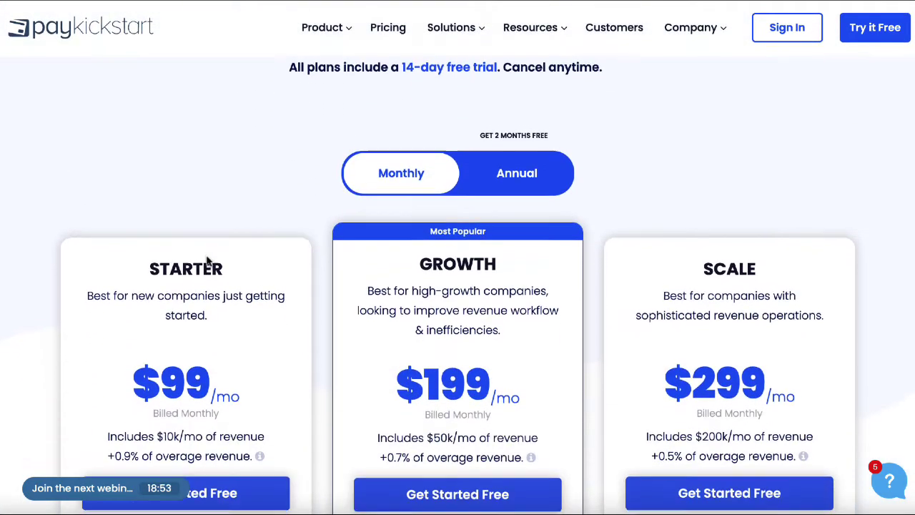
pyautogui.scroll(-2, 207, 260)
pyautogui.scroll(1, 206, 260)
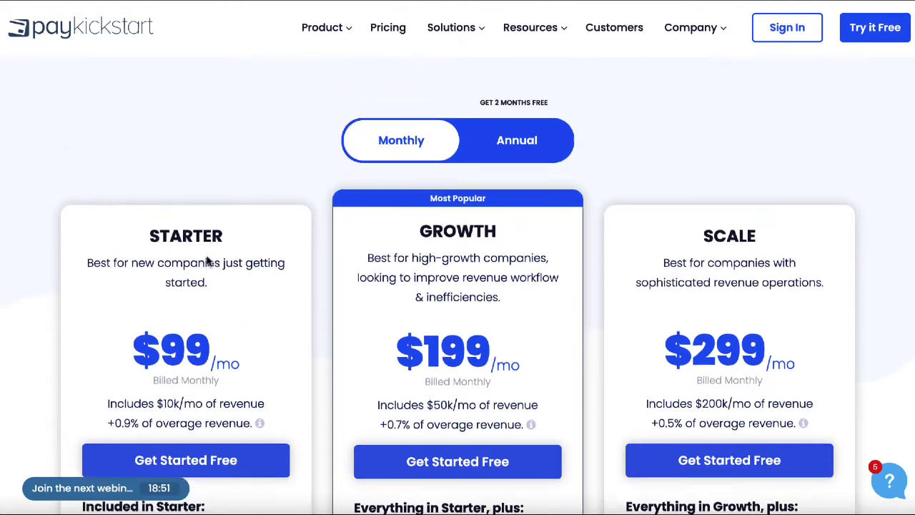
pyautogui.scroll(-3, 207, 261)
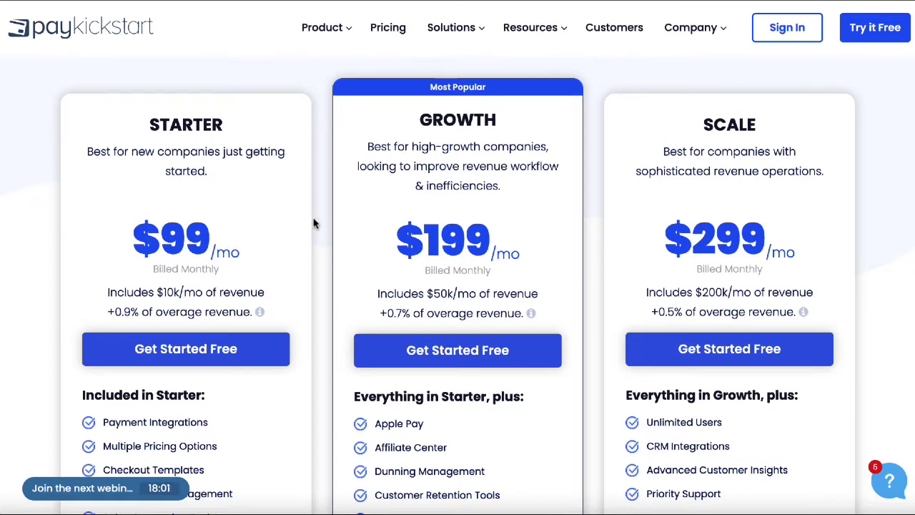
pyautogui.scroll(2, 312, 184)
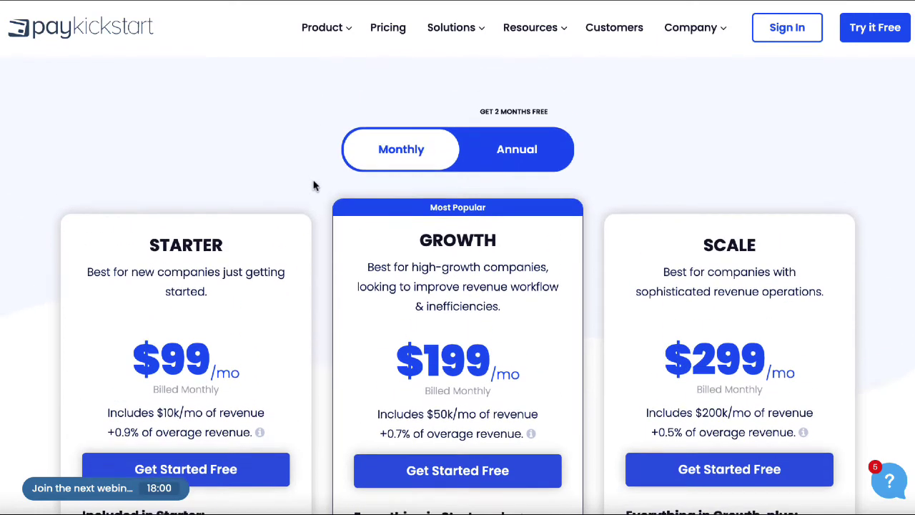
pyautogui.click(499, 159)
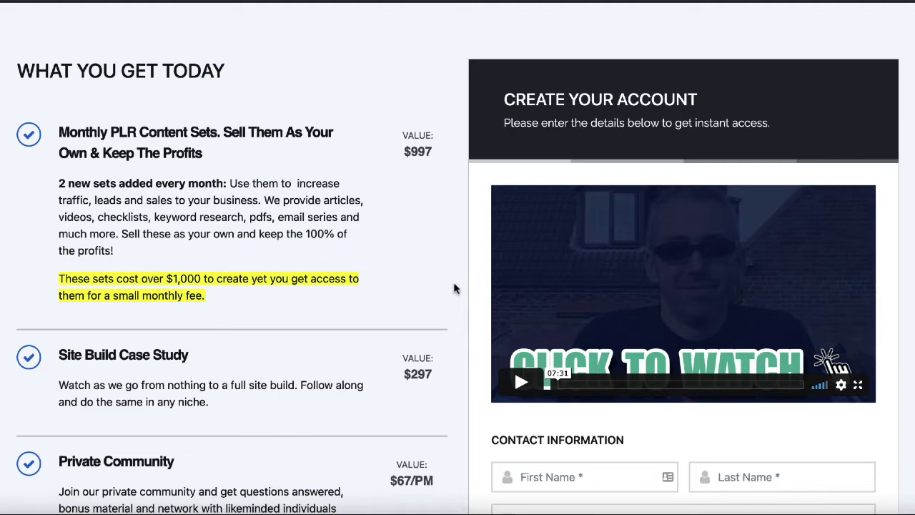
# Step: Examine the sample checkout page's offer and contact form, and compare its credit card and PayPal payment options
pyautogui.scroll(-5, 454, 288)
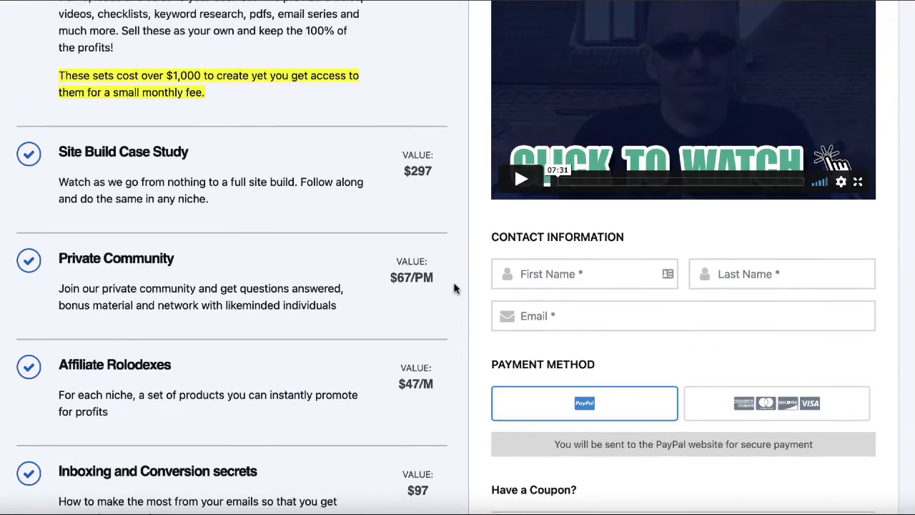
pyautogui.scroll(-2, 454, 288)
pyautogui.scroll(-1, 454, 293)
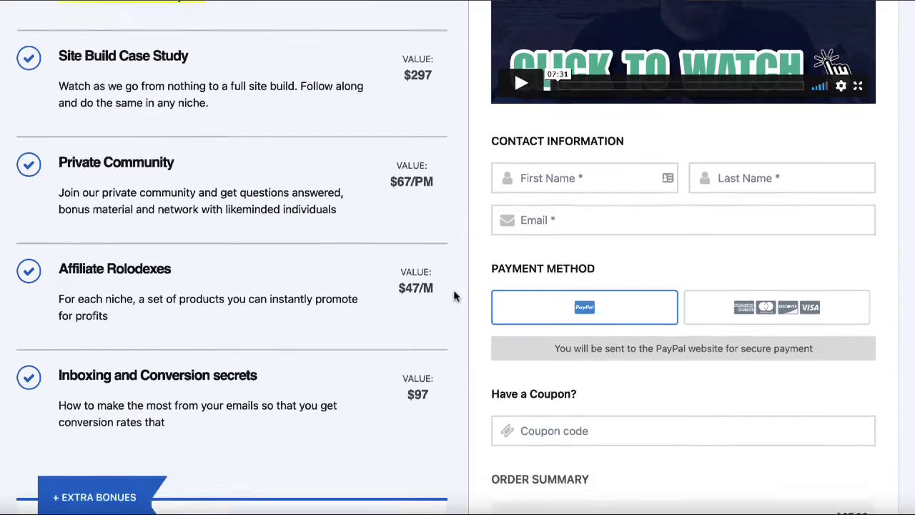
pyautogui.scroll(-1, 455, 295)
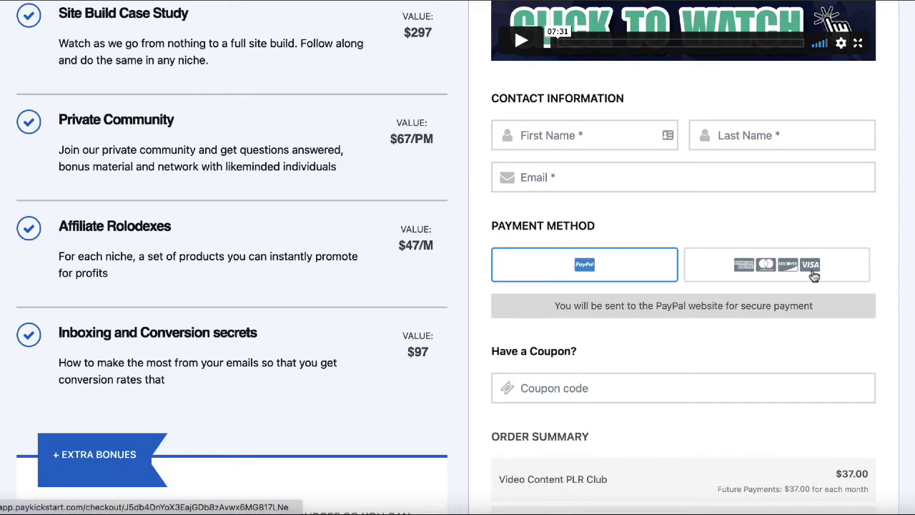
pyautogui.click(730, 276)
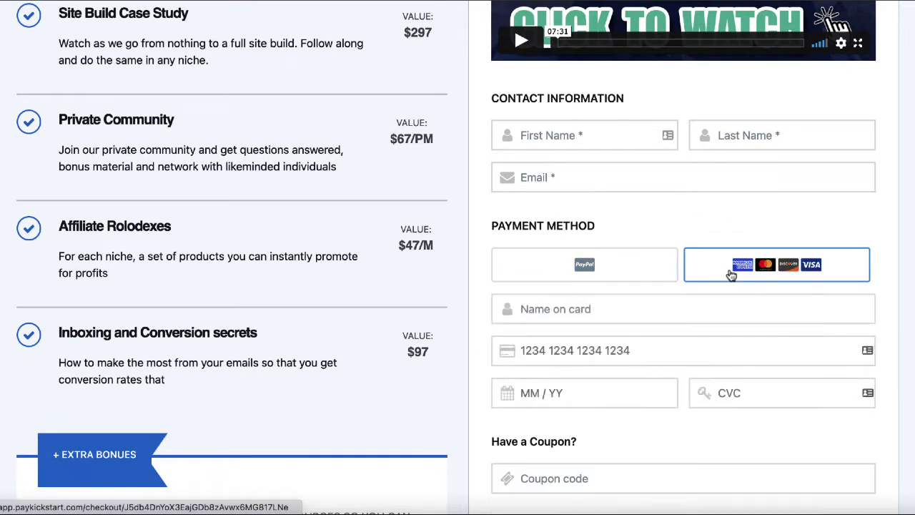
pyautogui.click(572, 271)
# Step: Inspect the checkout page's coupon code field, order summary, extra bonuses and purchase section
pyautogui.scroll(-2, 445, 370)
pyautogui.click(532, 323)
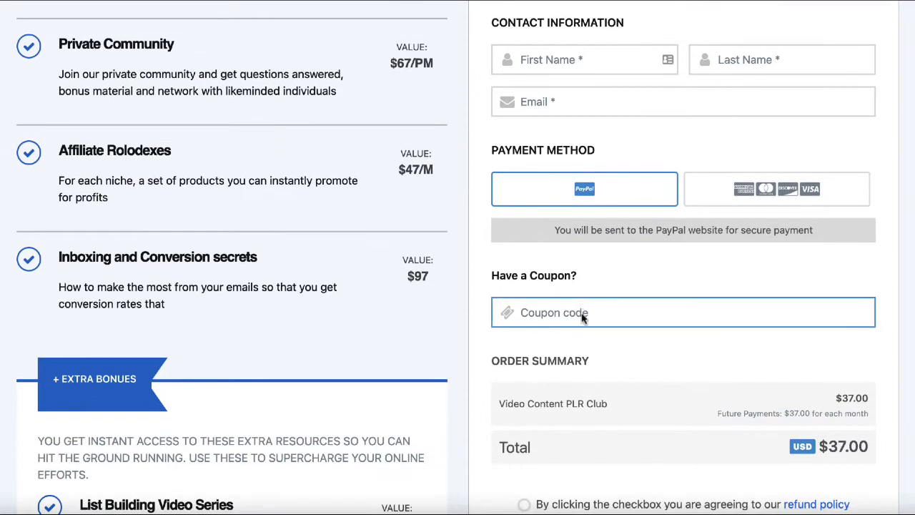
pyautogui.scroll(-5, 464, 374)
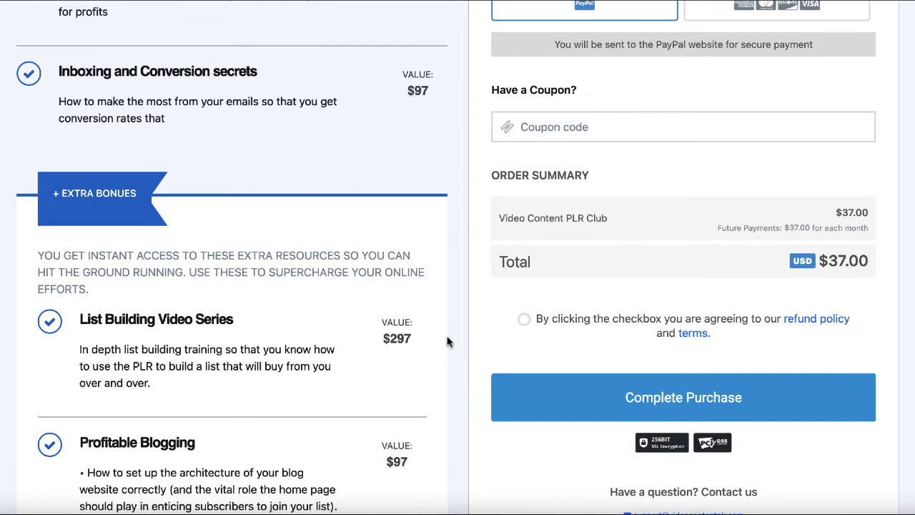
pyautogui.scroll(9, 446, 342)
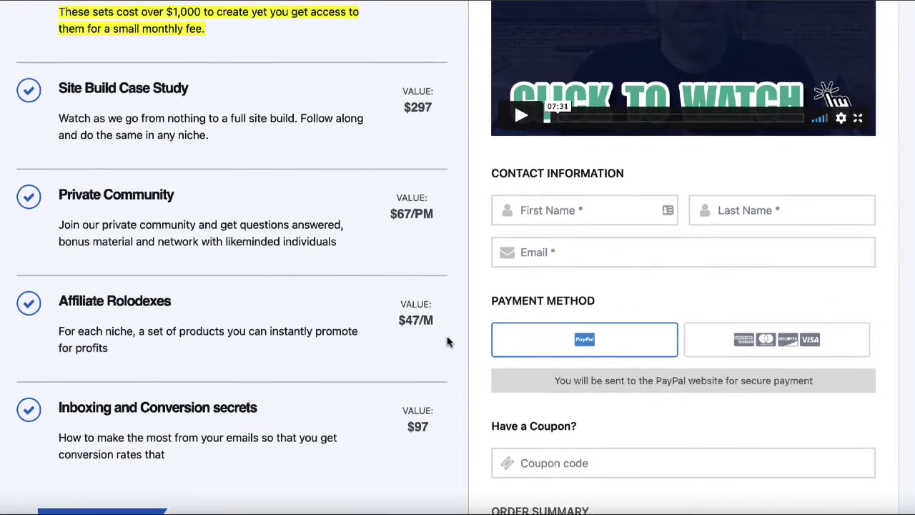
pyautogui.scroll(5, 447, 342)
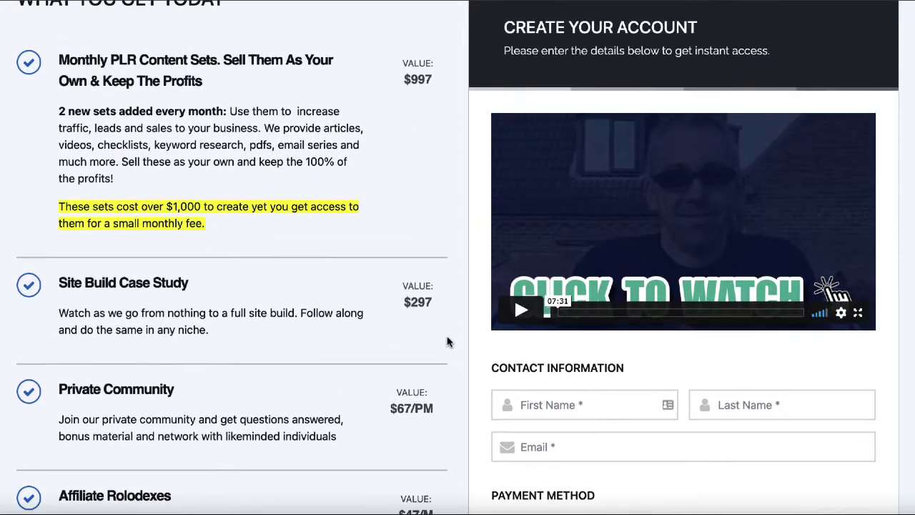
pyautogui.scroll(2, 447, 342)
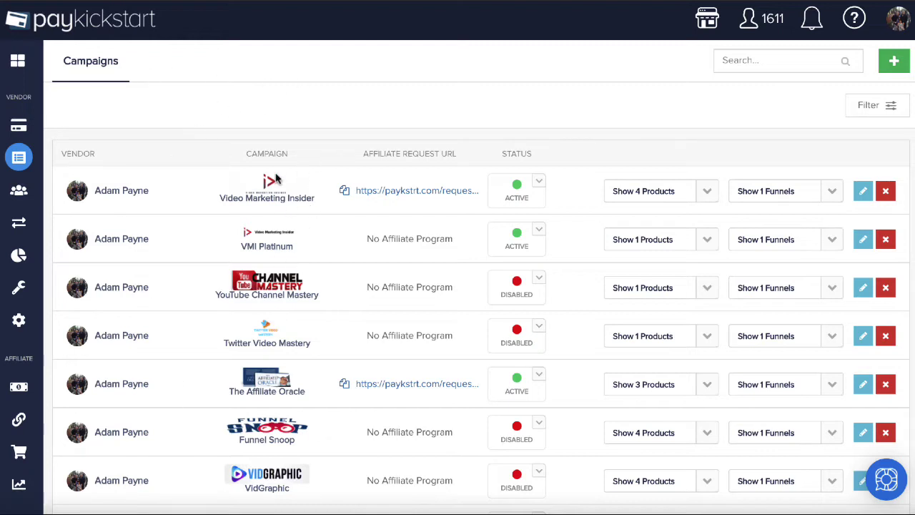
# Step: Look through the campaigns list and view the products and prices in the Video Marketing Insider campaign
pyautogui.scroll(-5, 274, 201)
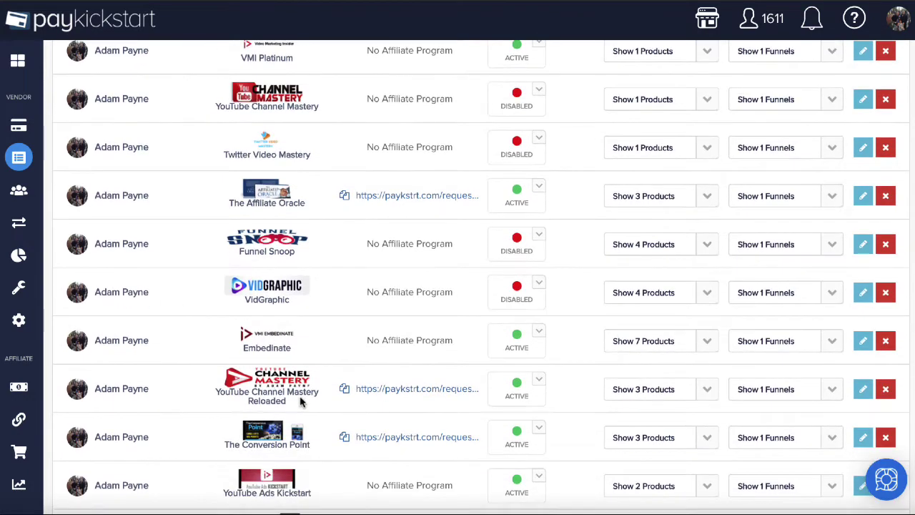
pyautogui.scroll(-2, 303, 399)
pyautogui.scroll(3, 304, 314)
pyautogui.scroll(3, 301, 309)
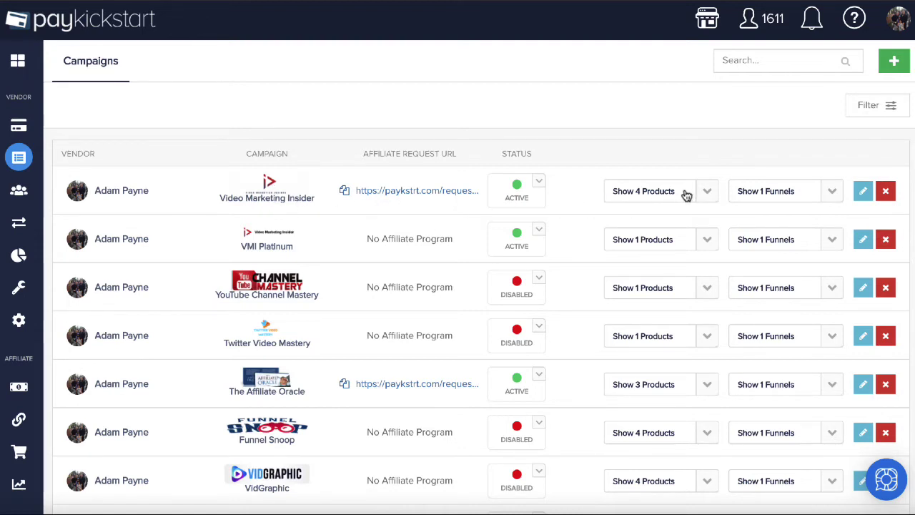
pyautogui.click(707, 194)
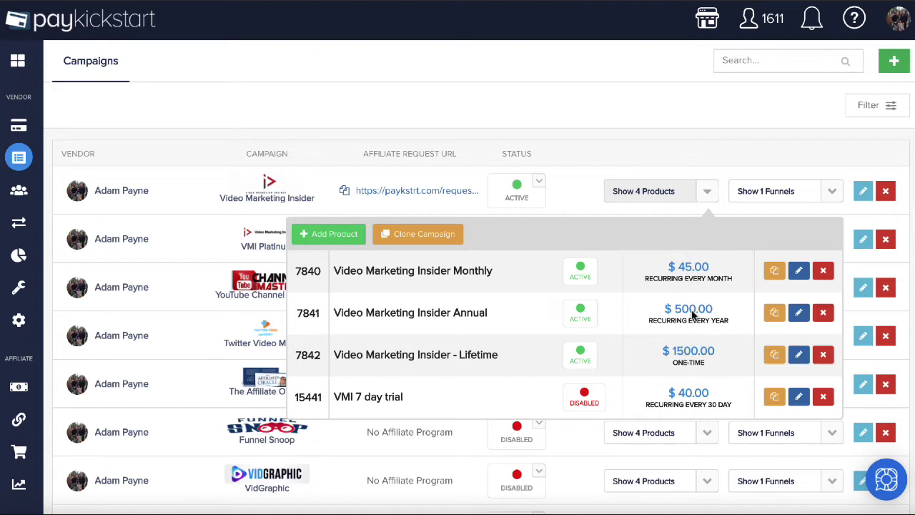
pyautogui.click(569, 186)
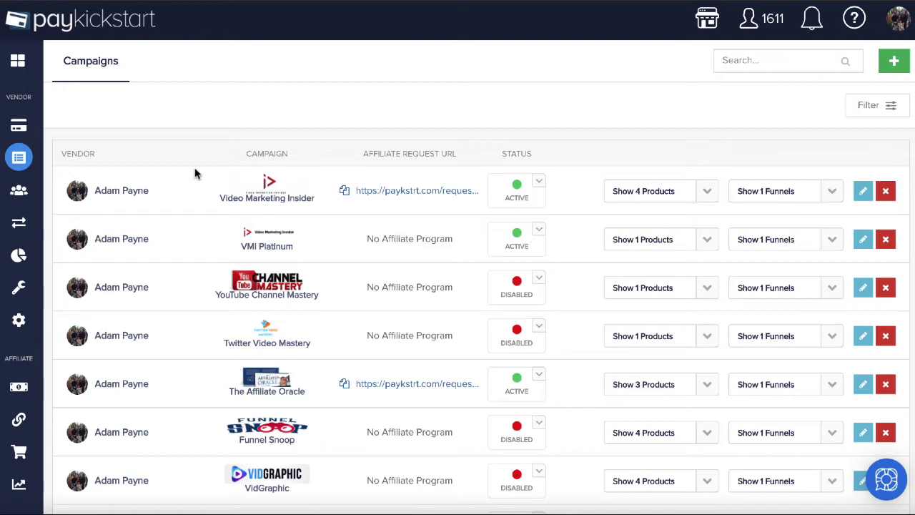
# Step: Look over the available vendor options for affiliates, reports and tools
pyautogui.click(19, 190)
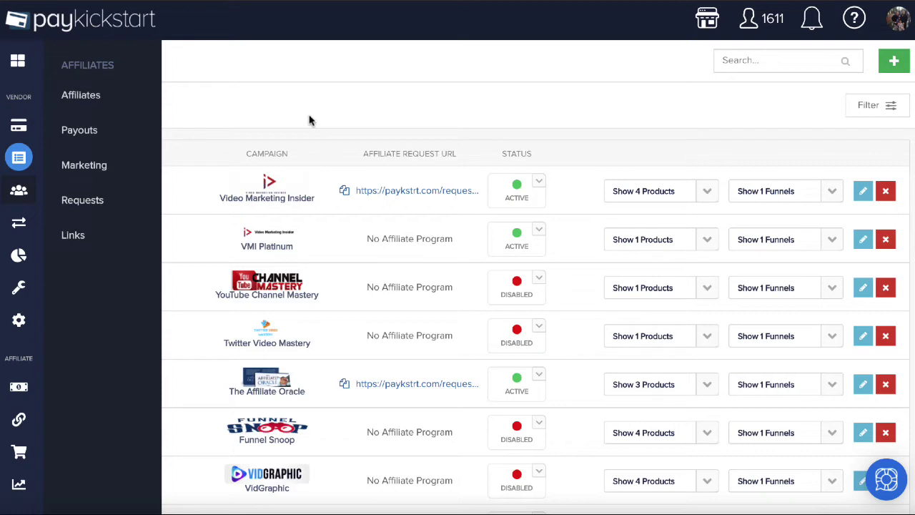
pyautogui.click(19, 256)
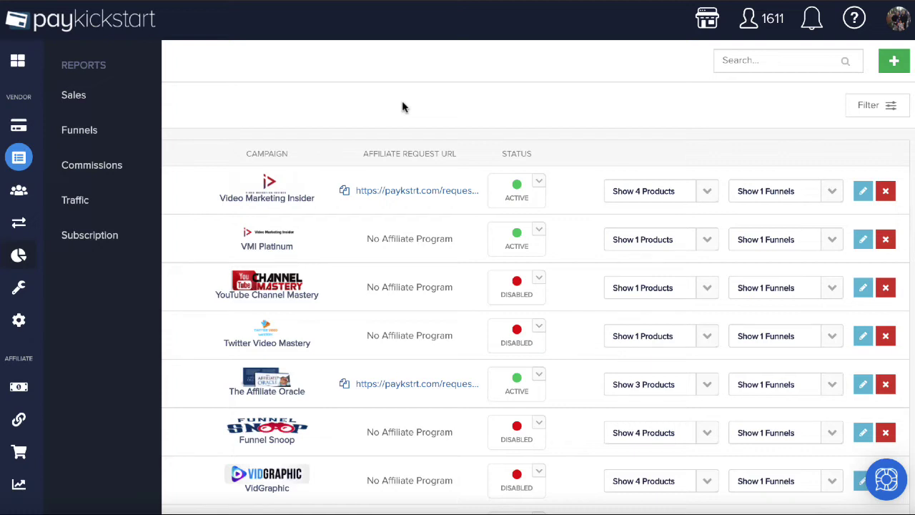
pyautogui.click(18, 288)
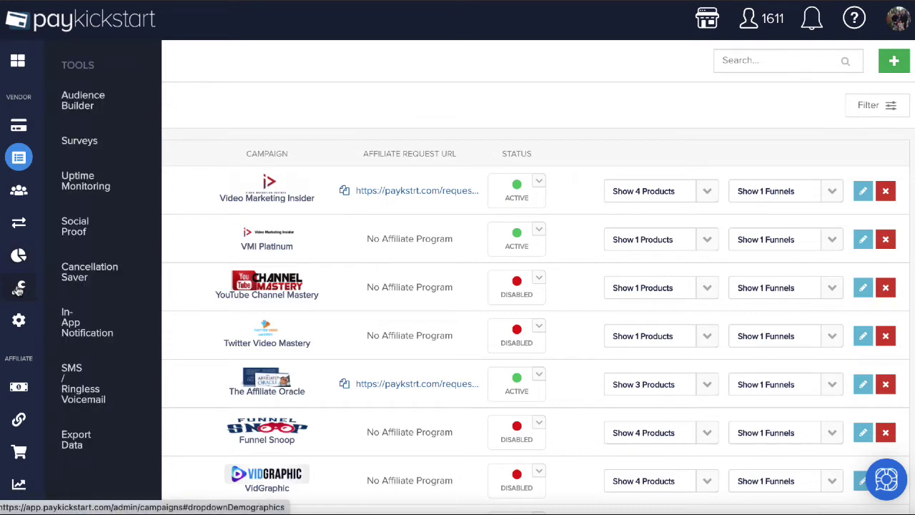
pyautogui.moveTo(101, 236)
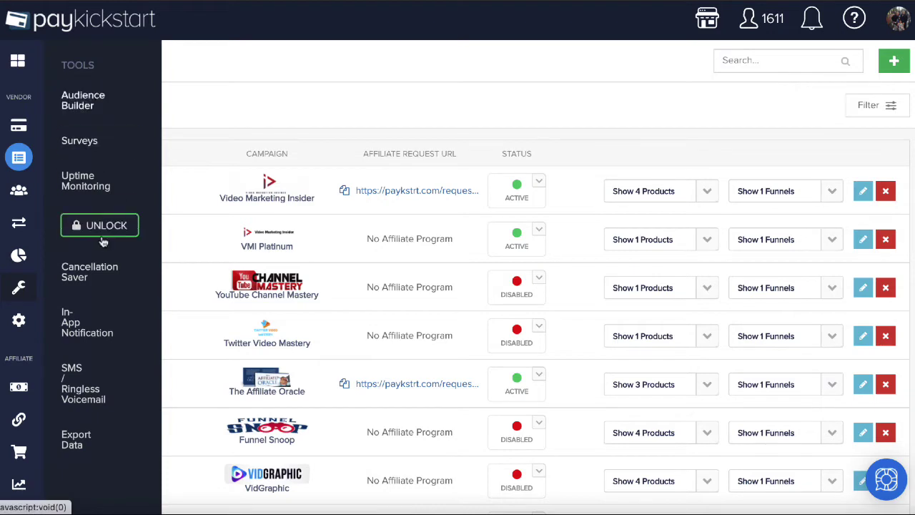
pyautogui.moveTo(62, 134)
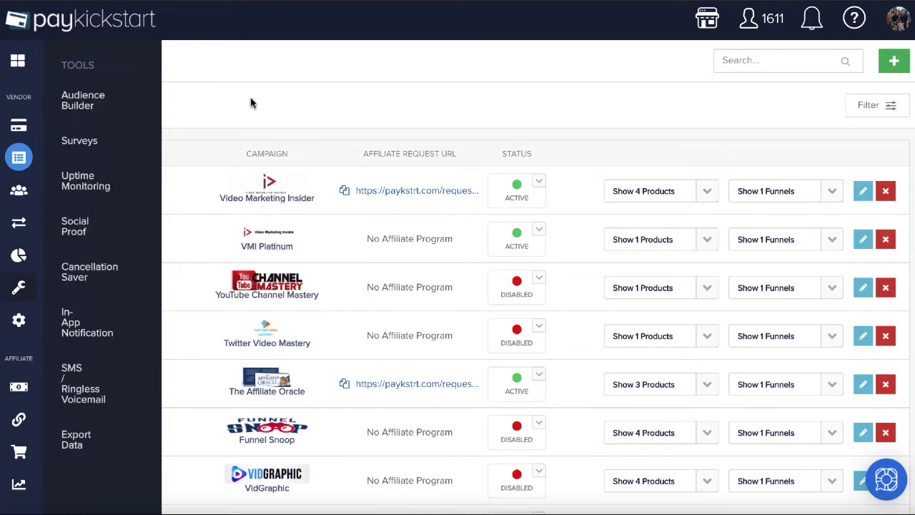
# Step: Review the full set of Configure options, from Platform Settings to Import Subscriptions
pyautogui.click(20, 322)
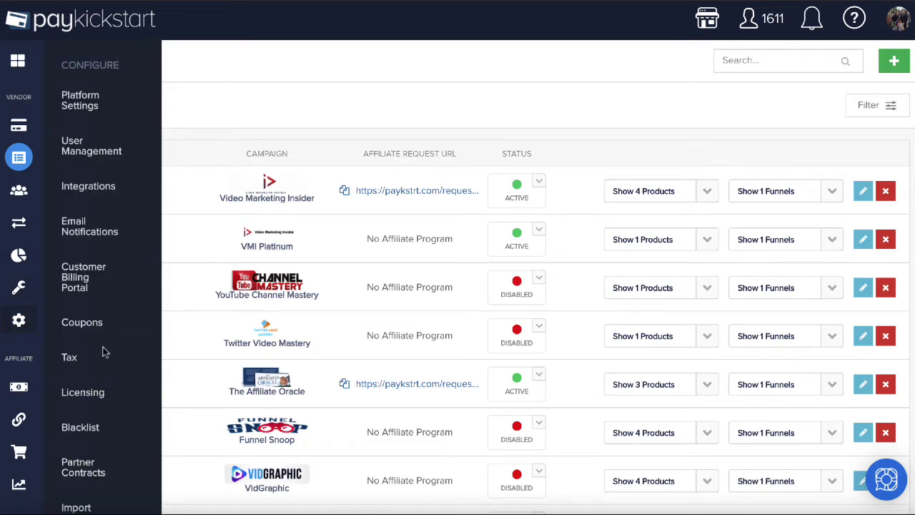
pyautogui.scroll(-1, 102, 351)
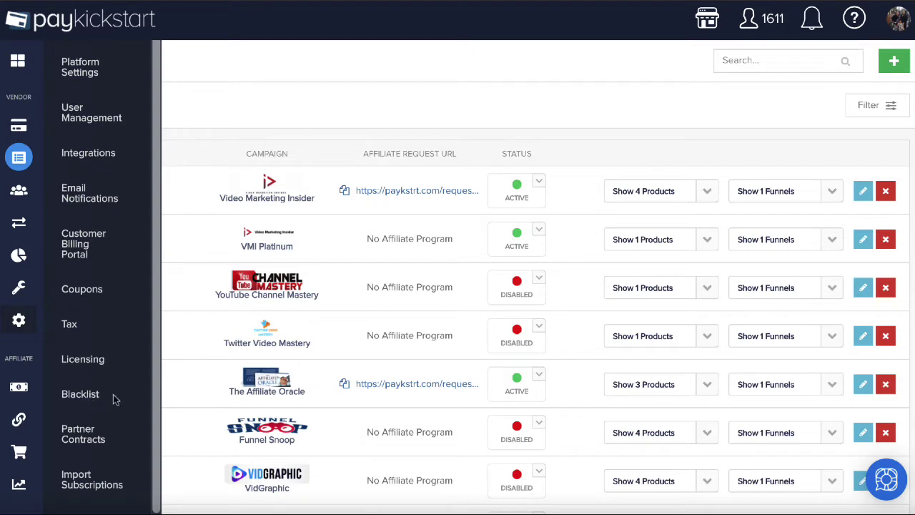
pyautogui.scroll(1, 118, 361)
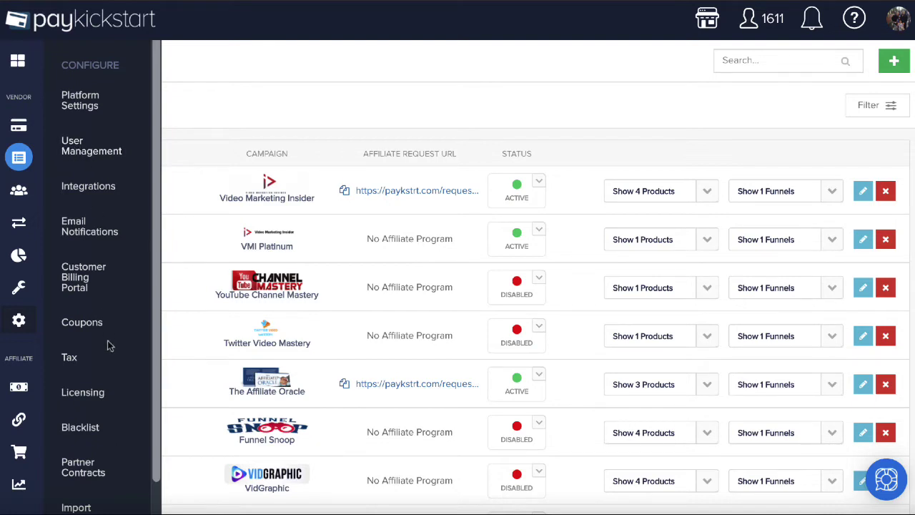
pyautogui.scroll(-1, 108, 345)
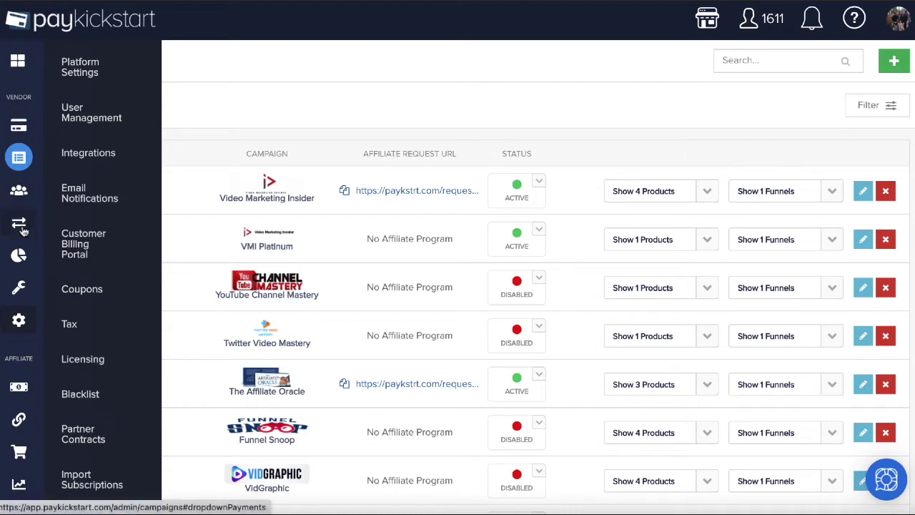
# Step: Return to the campaigns list and create a new campaign named "demo 1"
pyautogui.click(16, 162)
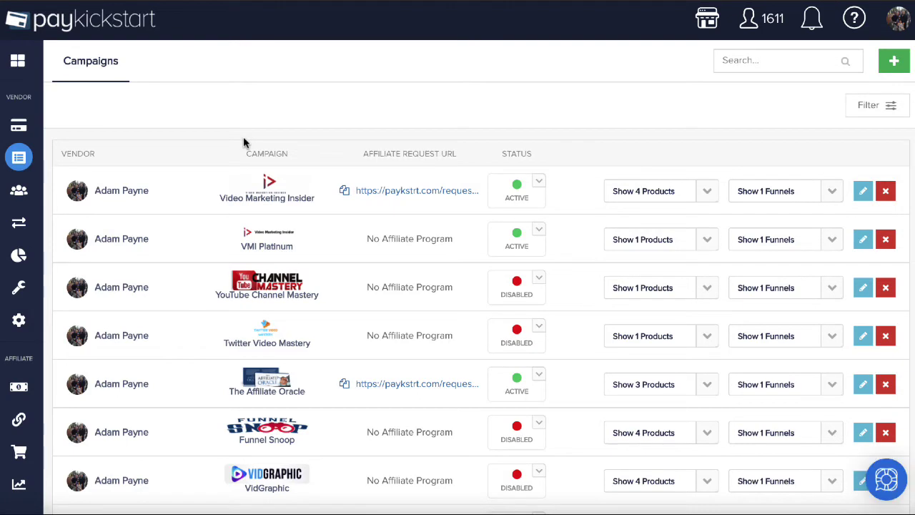
pyautogui.click(895, 63)
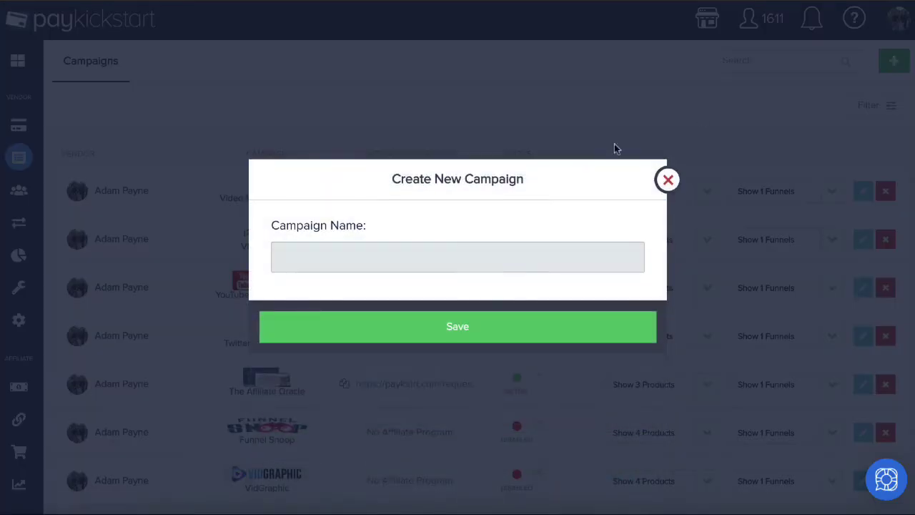
pyautogui.click(384, 254)
pyautogui.write('demo 1')
pyautogui.click(429, 335)
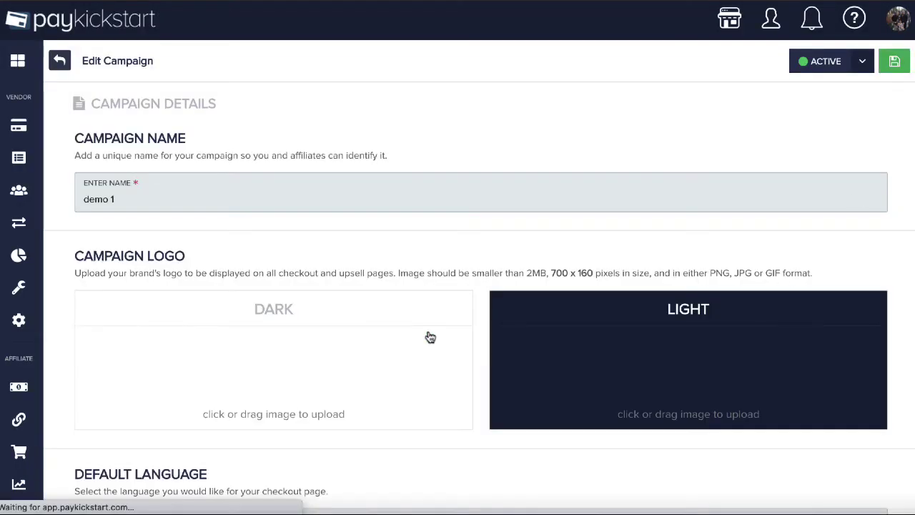
# Step: Enable PayPal and credit card as payment gateways for the demo 1 campaign
pyautogui.scroll(-2, 229, 374)
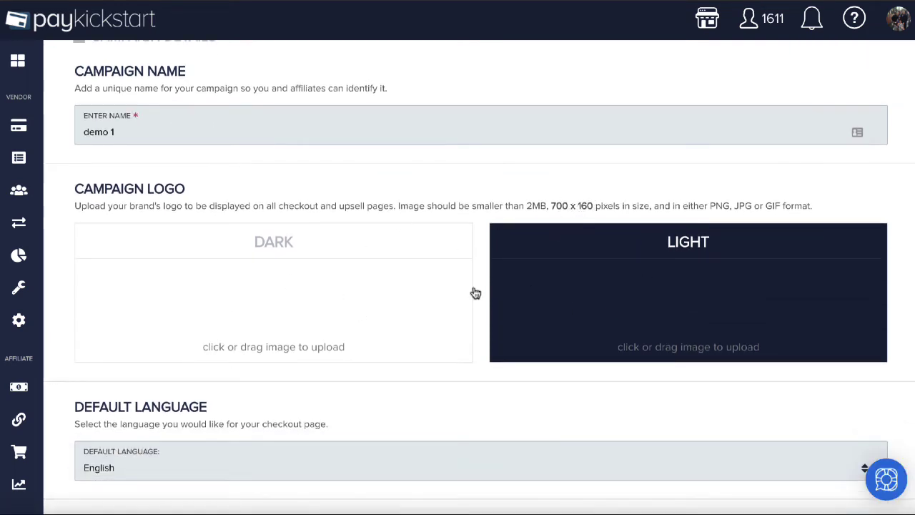
pyautogui.scroll(-3, 442, 324)
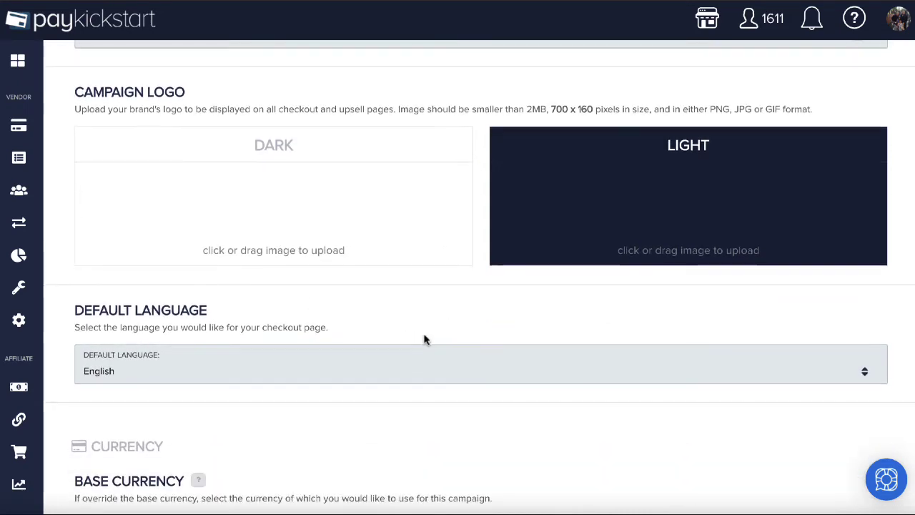
pyautogui.scroll(-7, 425, 339)
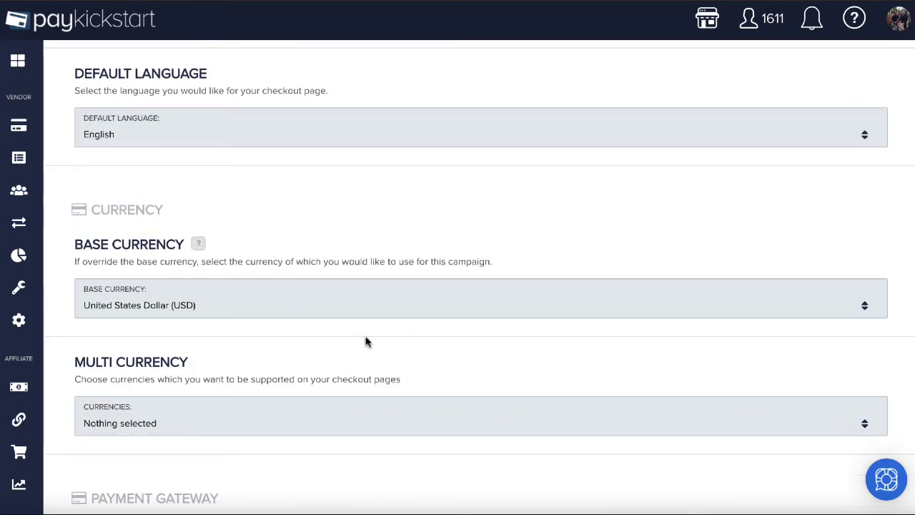
pyautogui.scroll(-7, 365, 342)
pyautogui.scroll(-3, 365, 341)
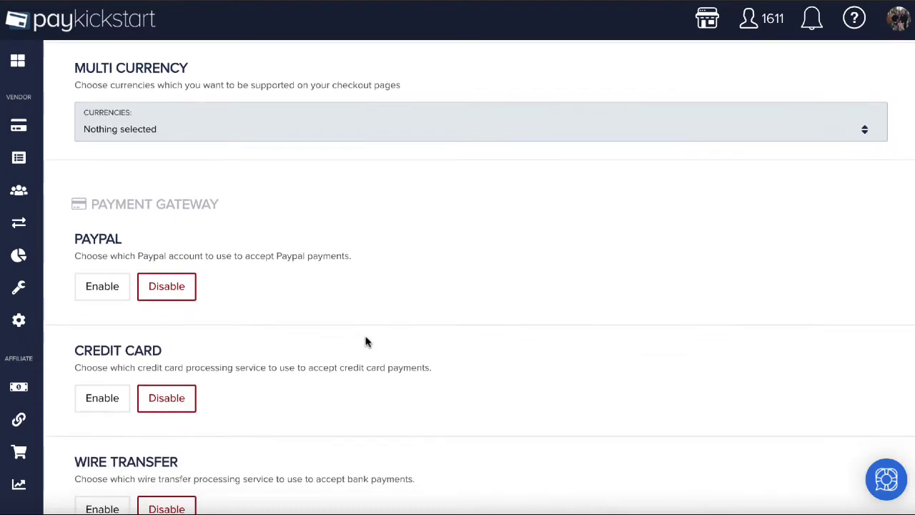
pyautogui.scroll(1, 366, 342)
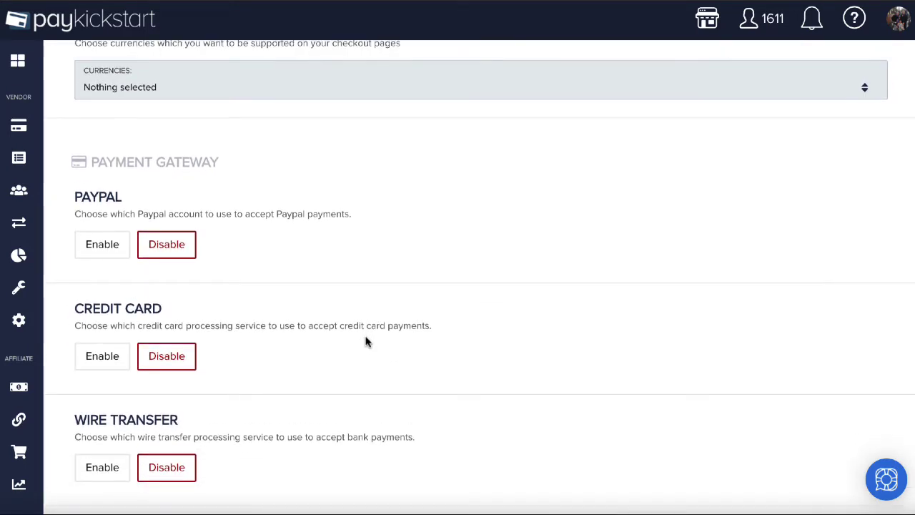
pyautogui.click(104, 246)
pyautogui.scroll(-2, 255, 294)
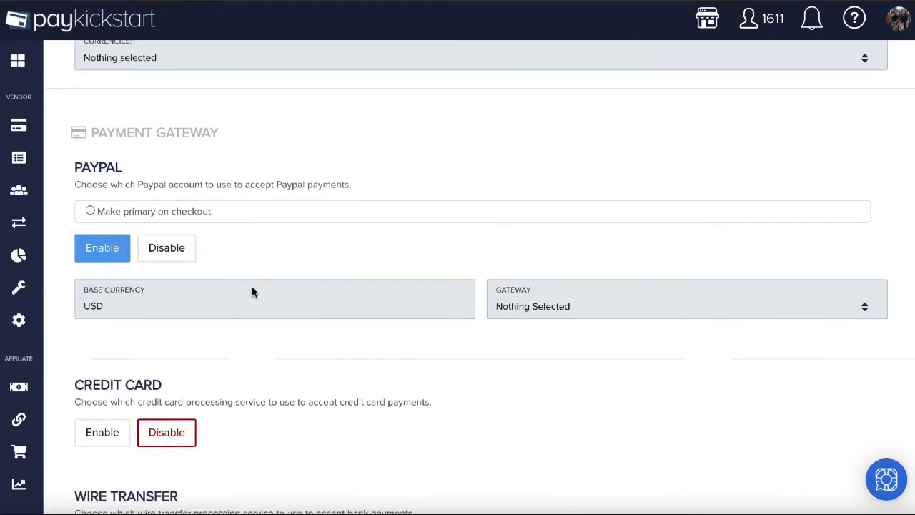
pyautogui.click(100, 359)
pyautogui.scroll(-4, 267, 336)
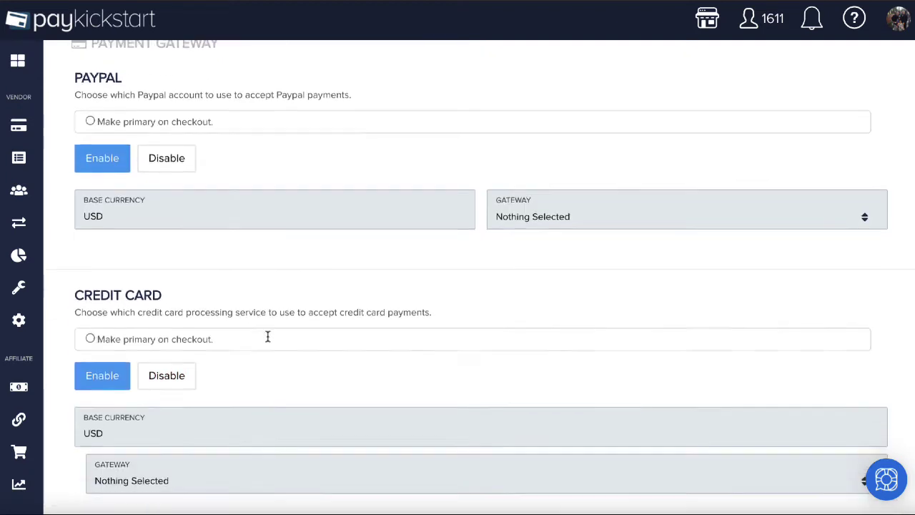
# Step: Select the SendGrid VMI Email account as the email/SMTP service for transaction notifications
pyautogui.scroll(-4, 268, 336)
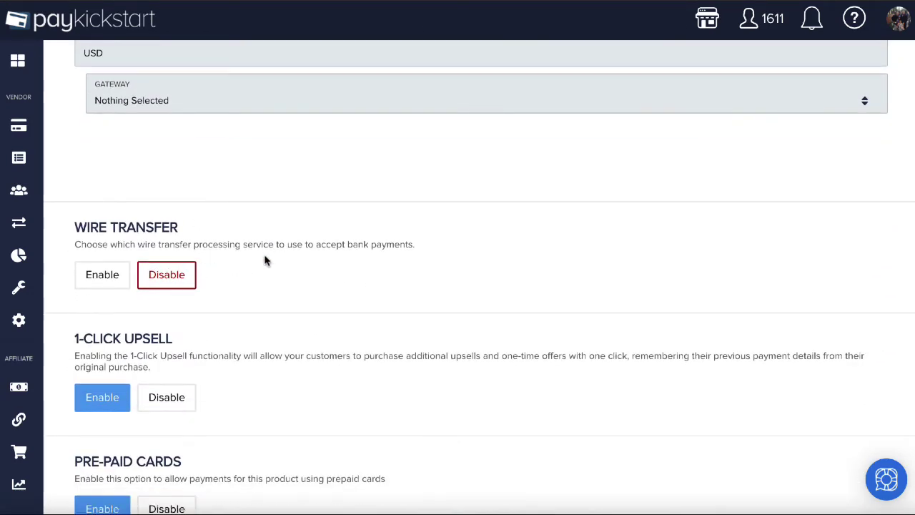
pyautogui.scroll(-2, 265, 261)
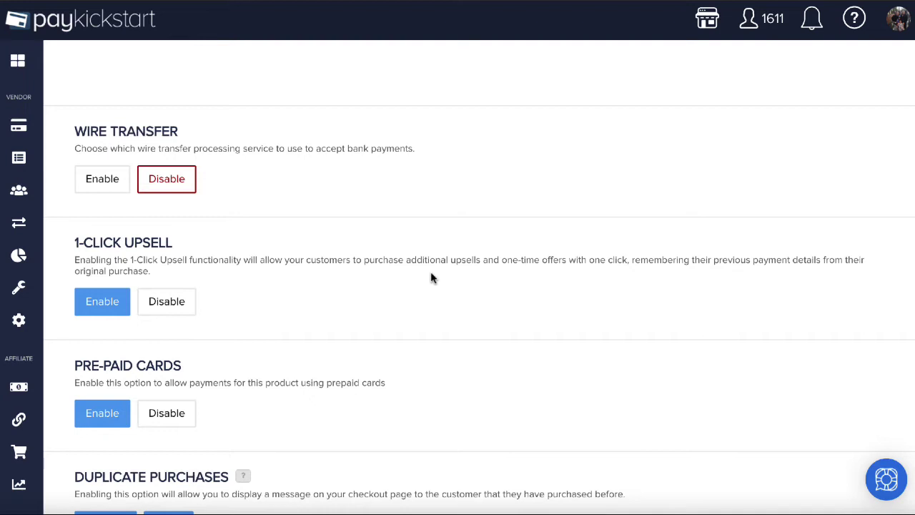
pyautogui.scroll(-2, 432, 277)
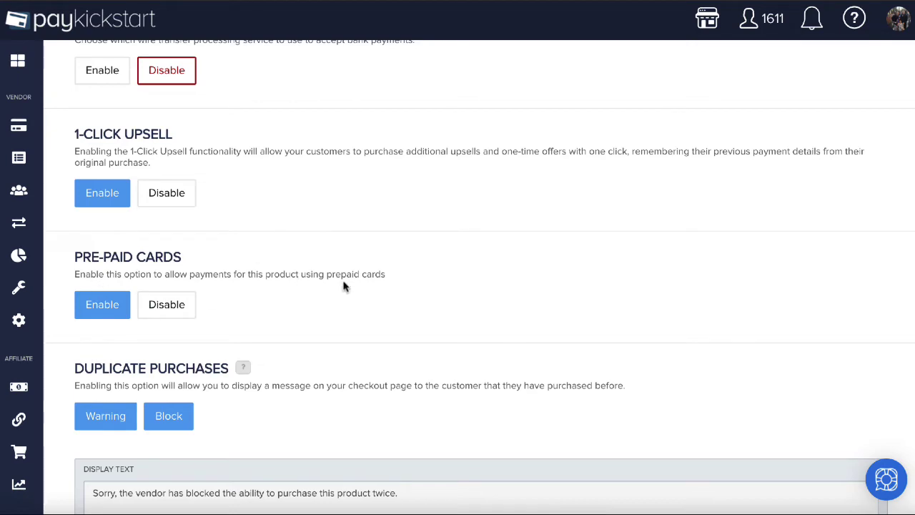
pyautogui.scroll(-3, 344, 287)
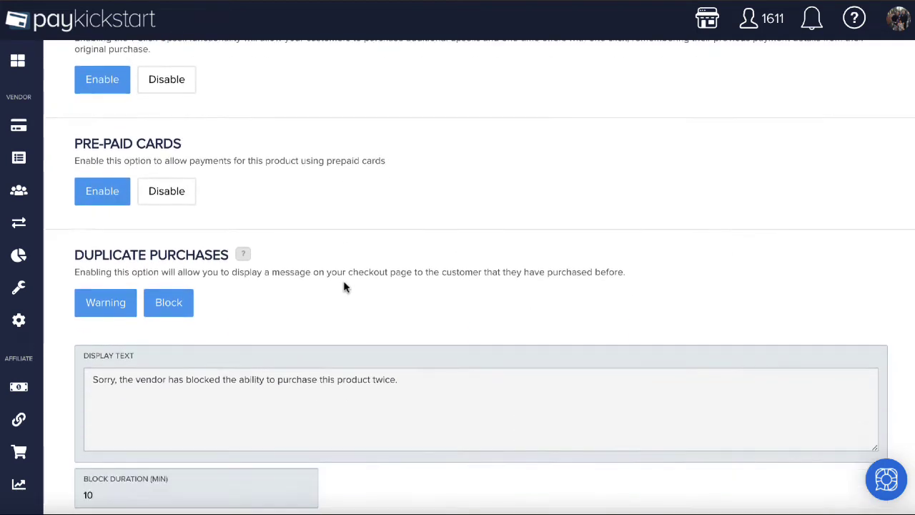
pyautogui.scroll(-8, 344, 287)
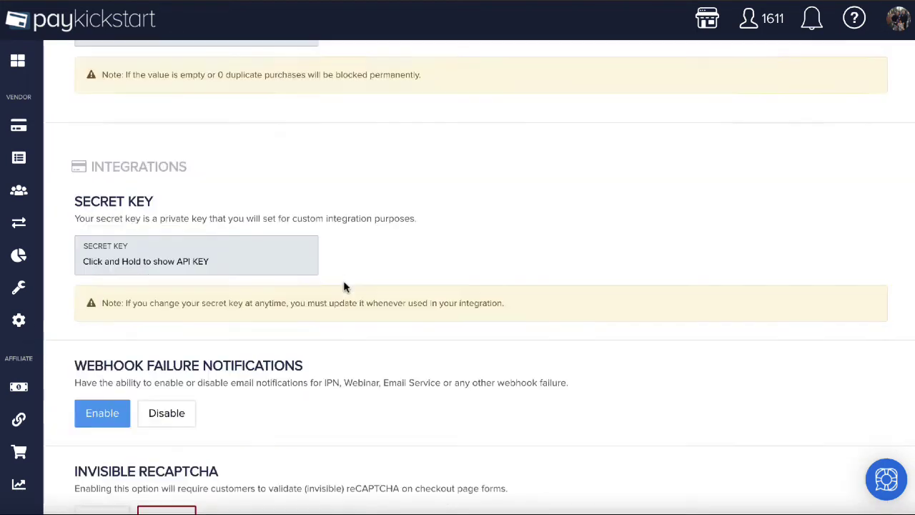
pyautogui.scroll(-7, 344, 286)
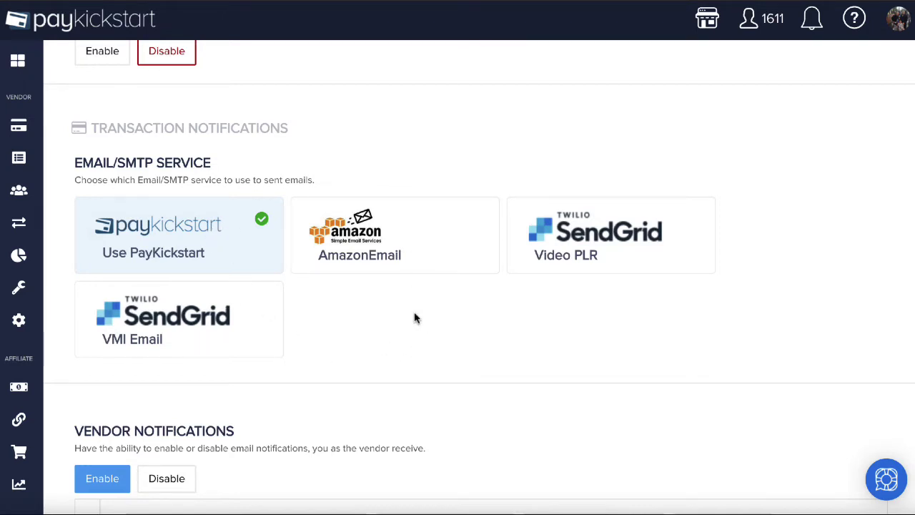
pyautogui.click(204, 319)
# Step: Turn off the On Pending Transaction and Cart Abandonment emails in the buyer notifications
pyautogui.scroll(-5, 445, 331)
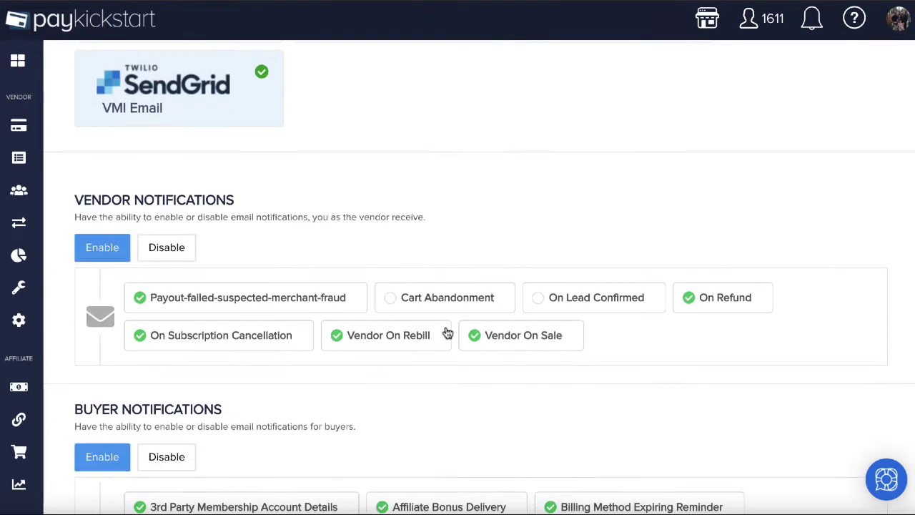
pyautogui.scroll(-2, 447, 332)
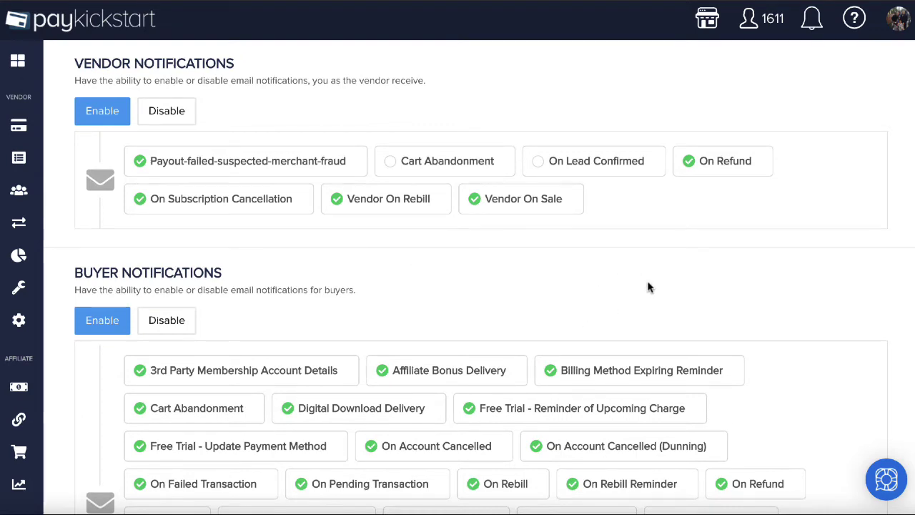
pyautogui.scroll(1, 649, 287)
pyautogui.scroll(-4, 650, 288)
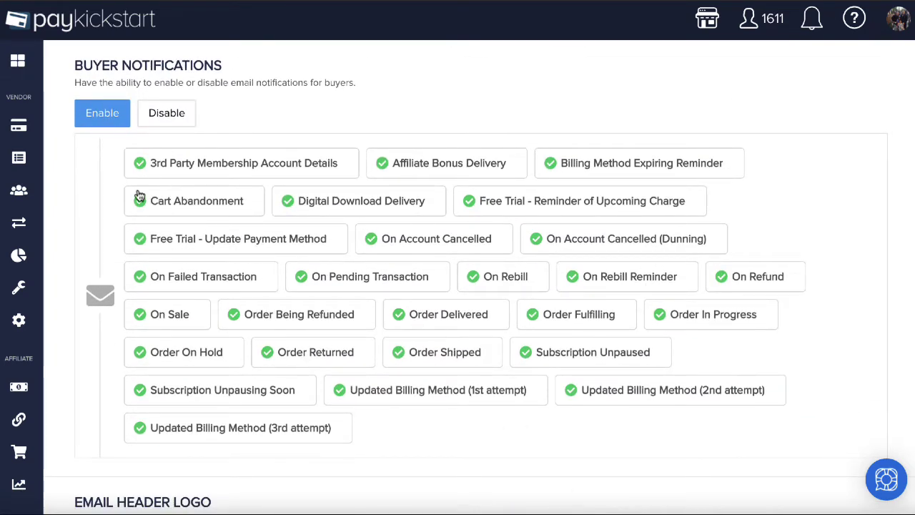
pyautogui.scroll(1, 136, 186)
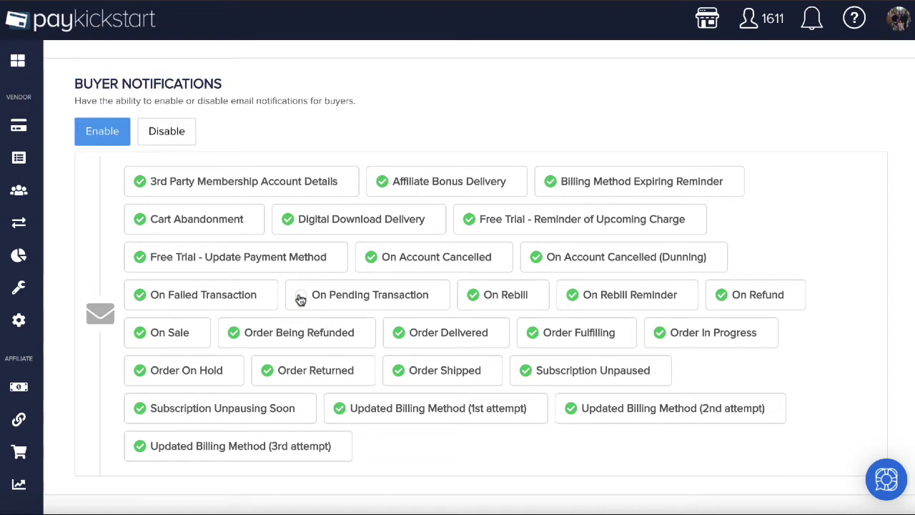
pyautogui.click(148, 223)
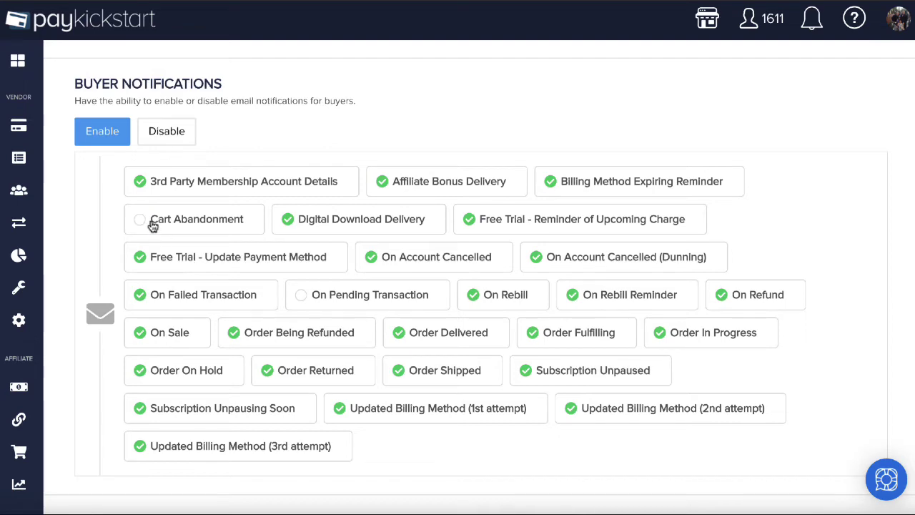
# Step: Enable Auto-Attach Invoice so that customers' receipt emails include an invoice
pyautogui.scroll(-6, 390, 260)
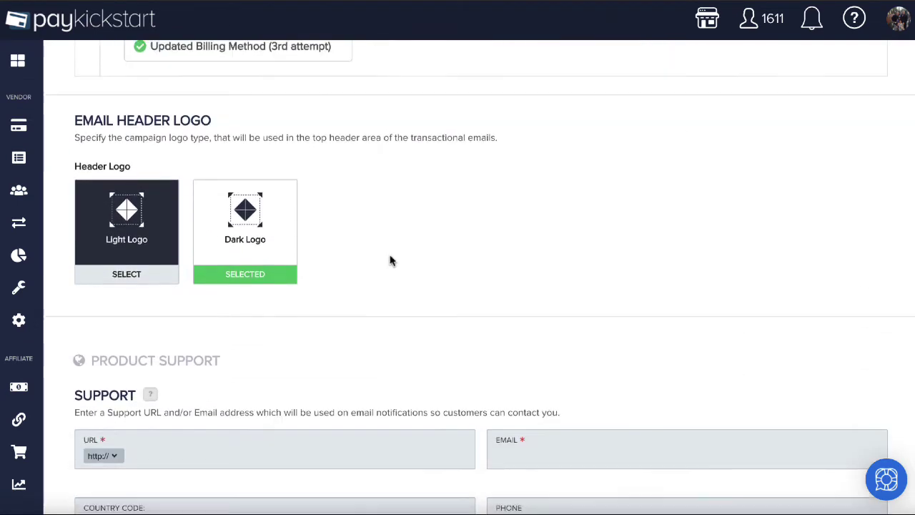
pyautogui.scroll(-4, 390, 260)
pyautogui.click(145, 177)
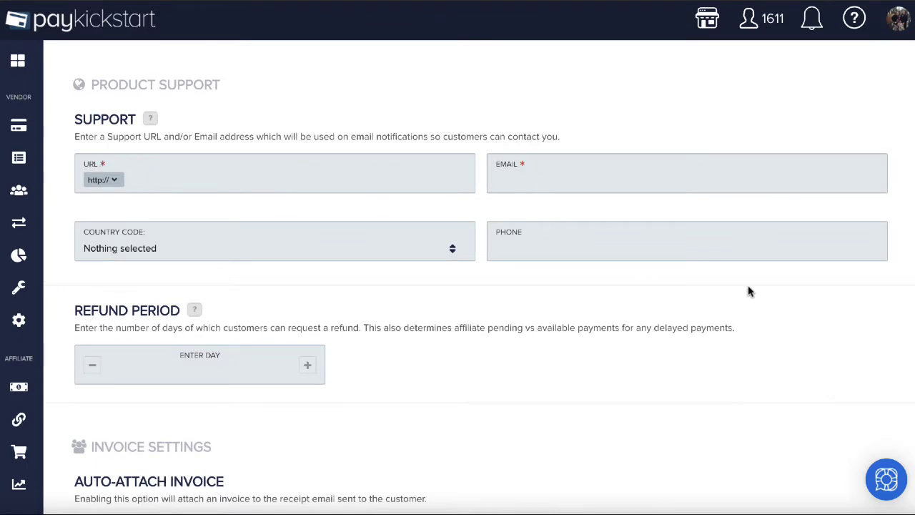
pyautogui.scroll(-2, 486, 299)
pyautogui.scroll(-1, 486, 299)
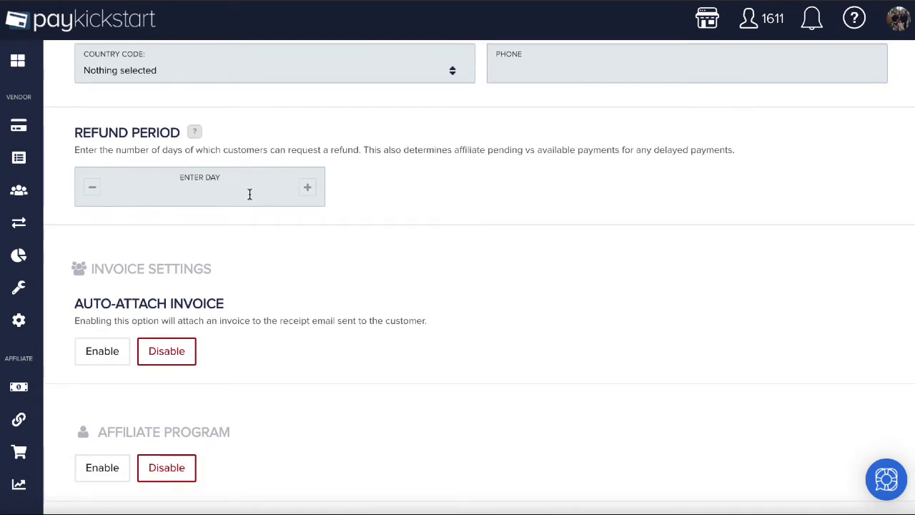
pyautogui.scroll(-1, 249, 194)
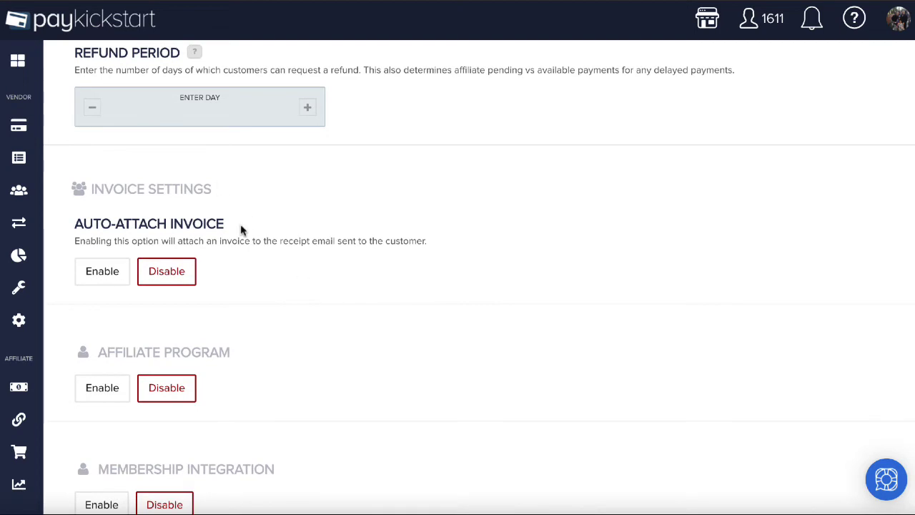
pyautogui.click(101, 275)
pyautogui.scroll(-1, 382, 272)
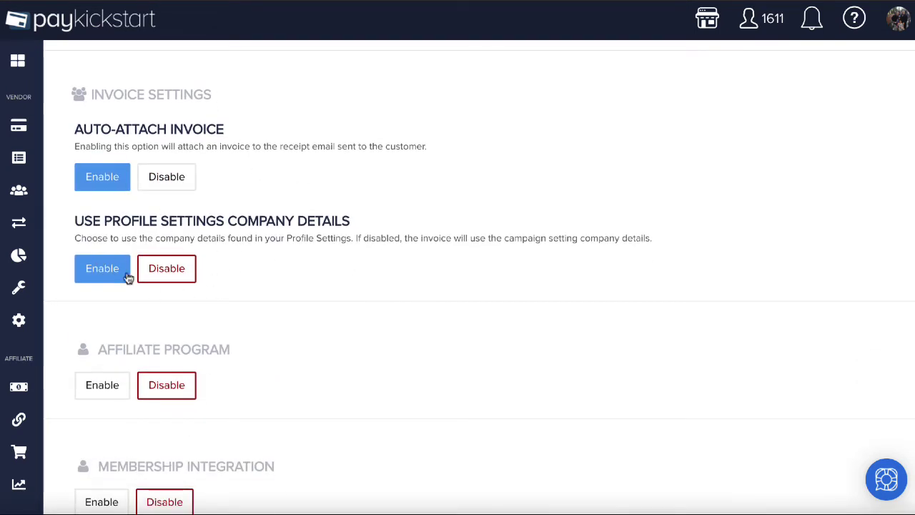
# Step: Enable the affiliate program to examine its request page, fraud protection, commission and notification settings, and disable it again
pyautogui.scroll(-1, 338, 264)
pyautogui.scroll(-1, 338, 264)
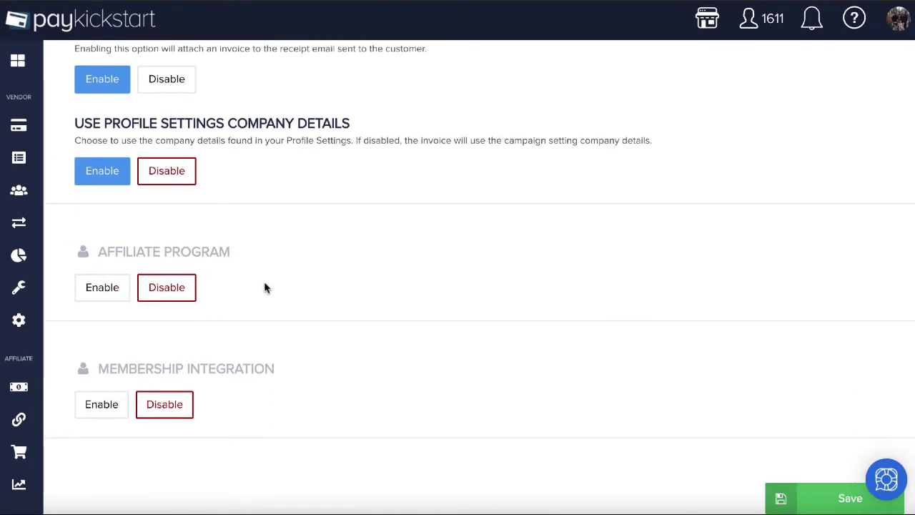
pyautogui.click(98, 289)
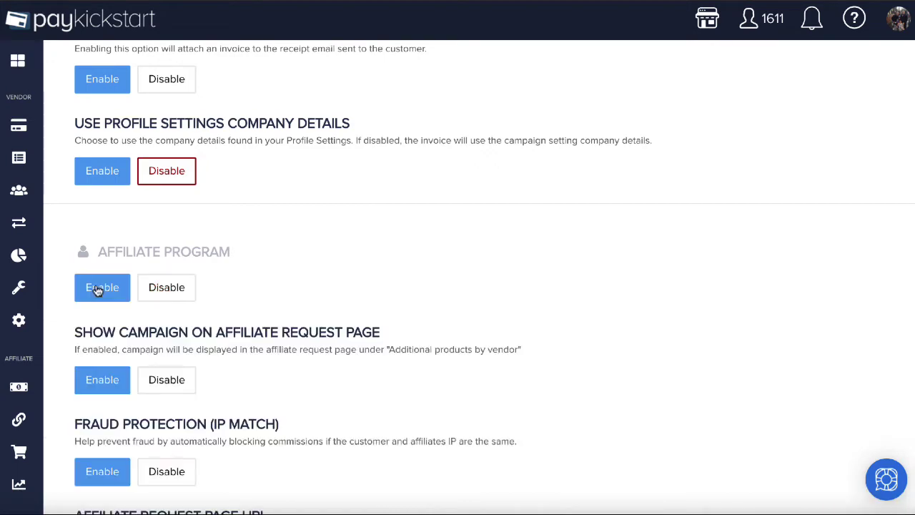
pyautogui.scroll(-1, 369, 332)
pyautogui.scroll(-4, 206, 342)
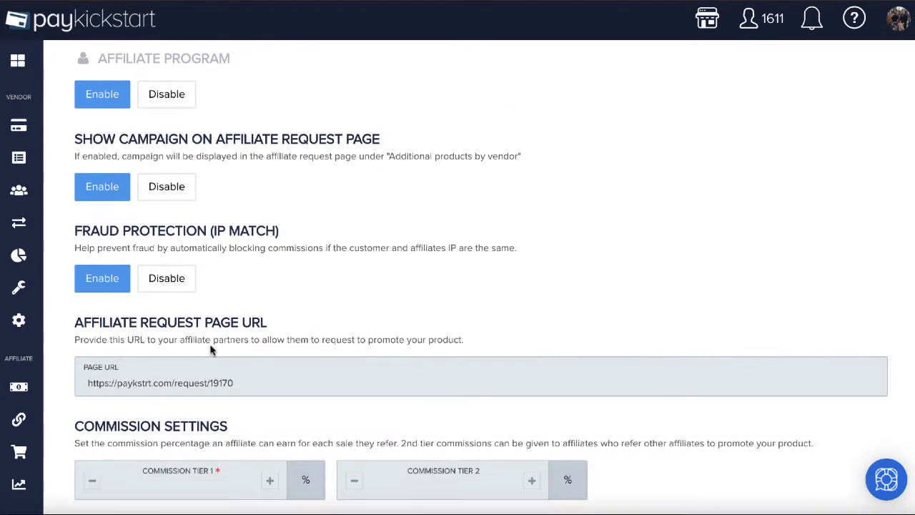
pyautogui.scroll(2, 210, 347)
pyautogui.scroll(-2, 312, 358)
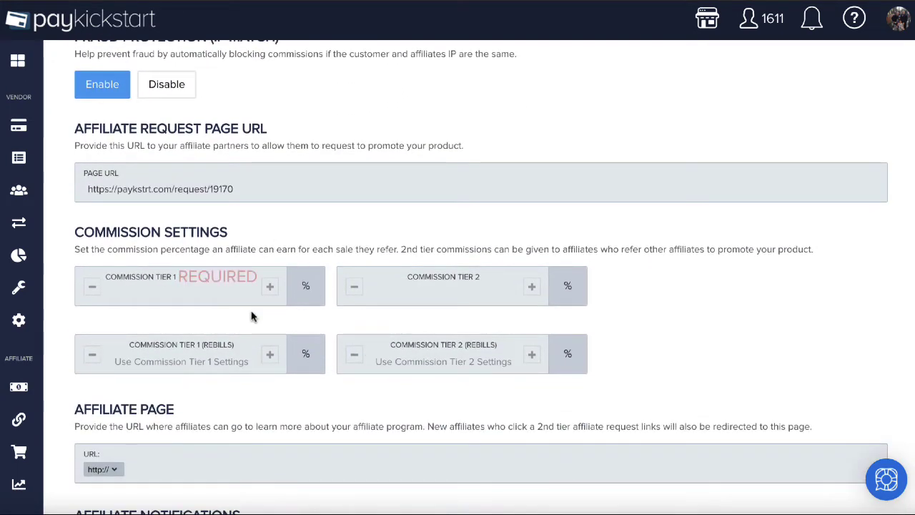
pyautogui.scroll(-2, 219, 292)
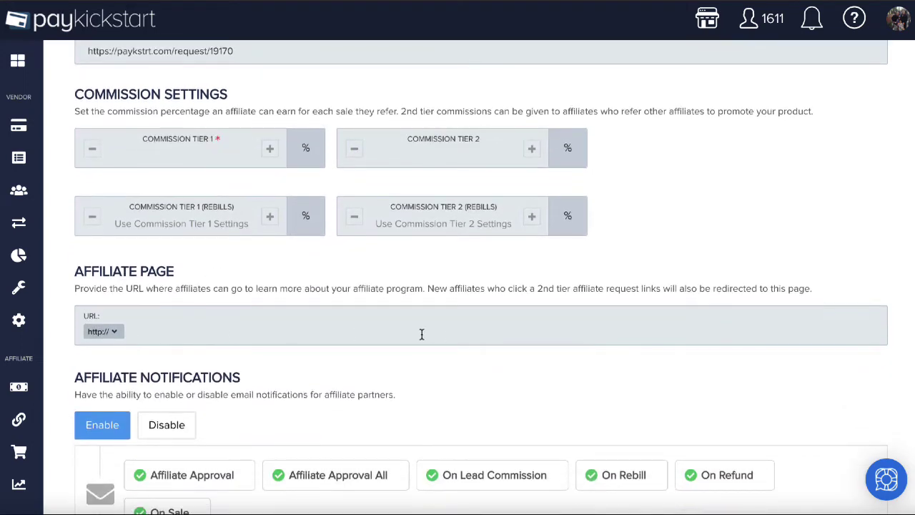
pyautogui.scroll(6, 300, 288)
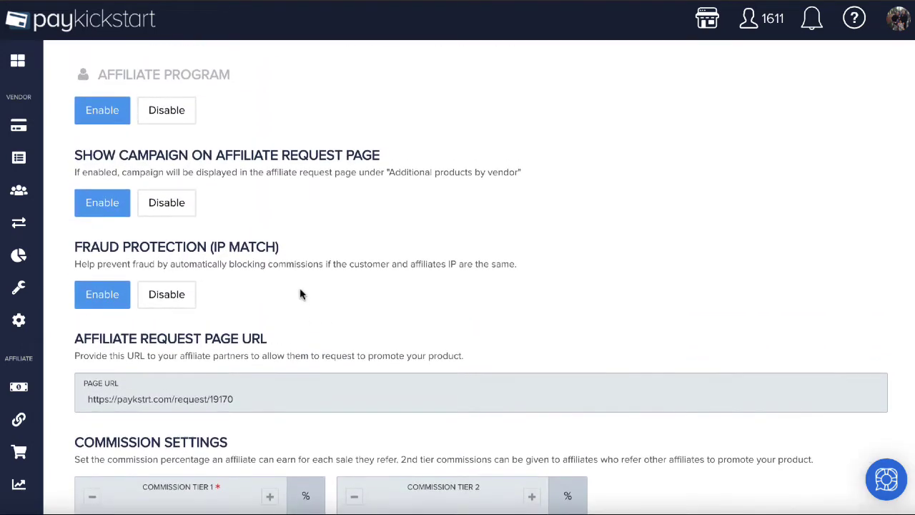
pyautogui.click(165, 187)
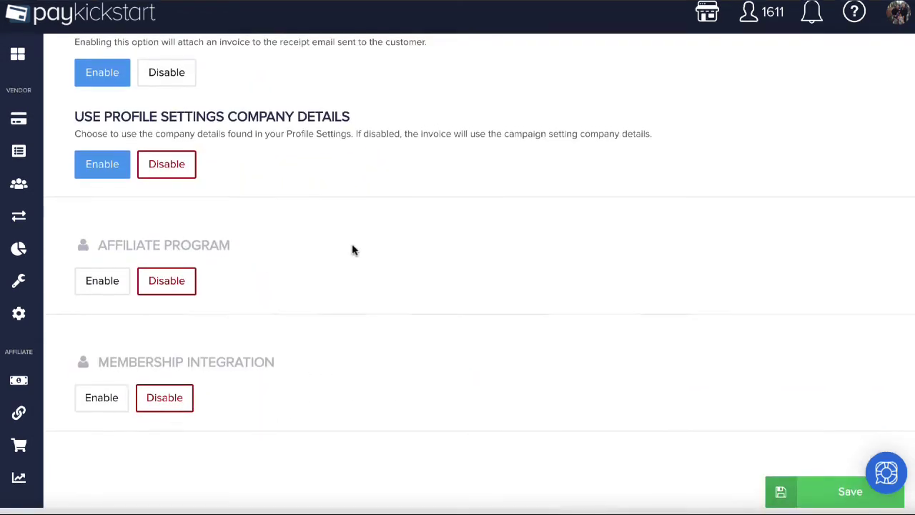
# Step: Enable membership integration to look through the available membership services, and disable it again without choosing one
pyautogui.click(100, 405)
pyautogui.scroll(-2, 96, 406)
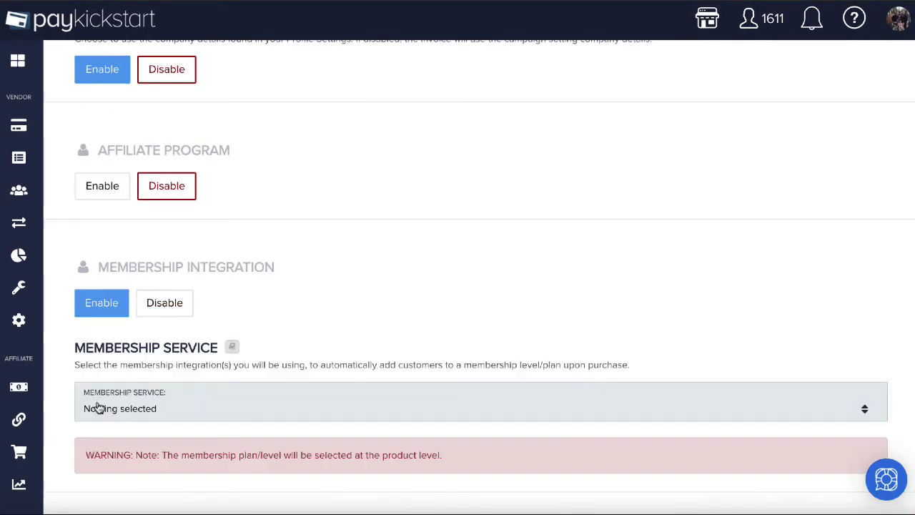
pyautogui.scroll(-1, 304, 365)
pyautogui.click(358, 359)
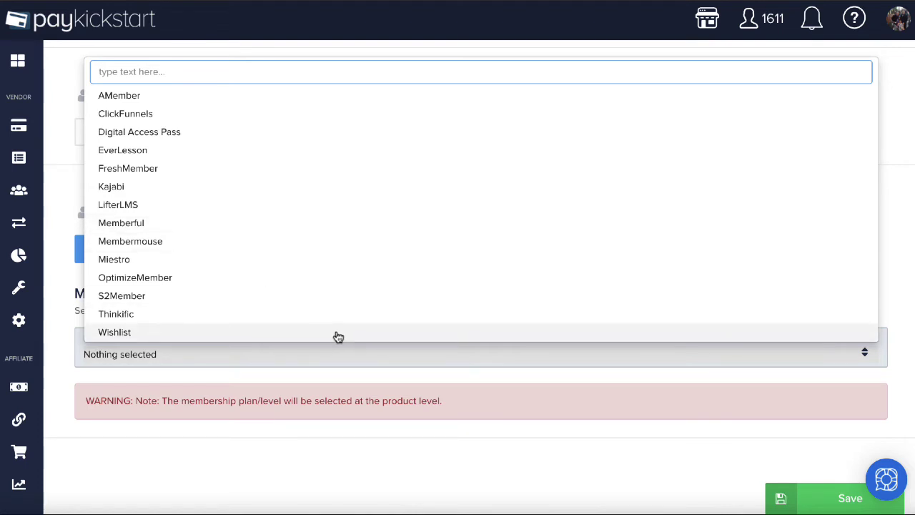
pyautogui.click(381, 477)
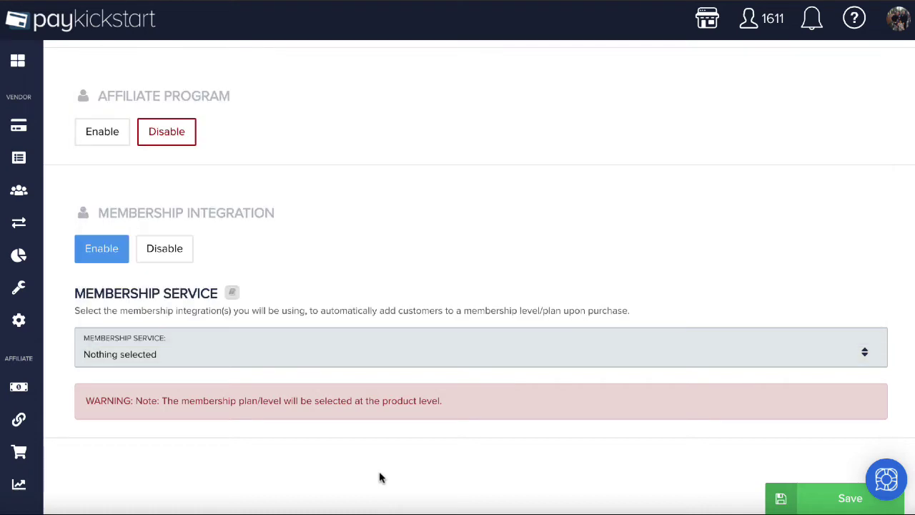
pyautogui.click(170, 259)
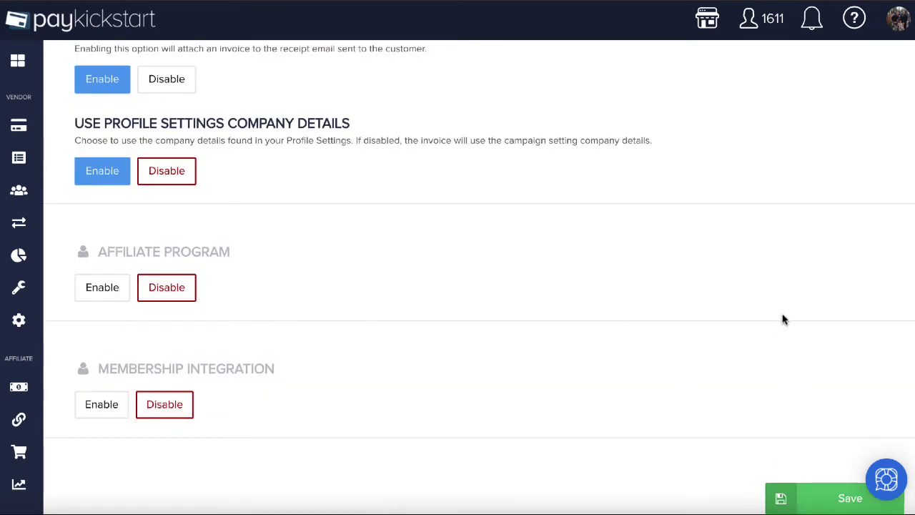
pyautogui.scroll(8, 786, 328)
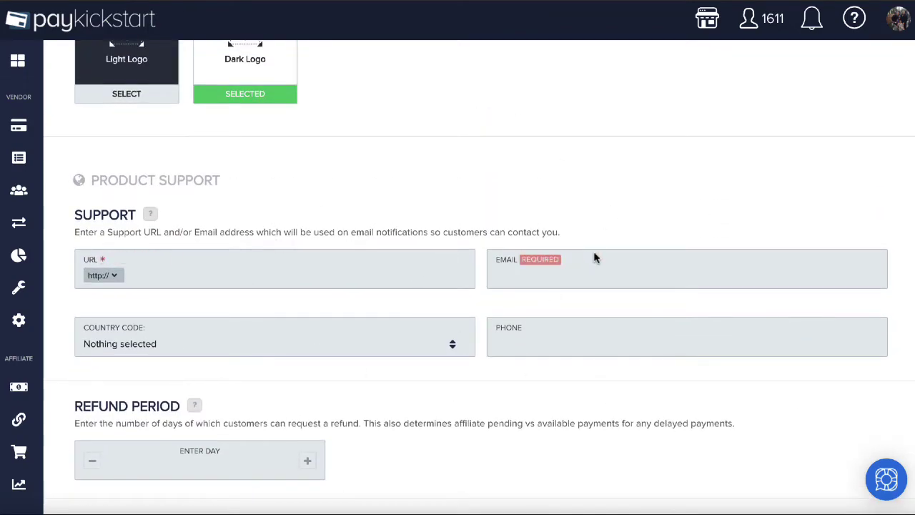
# Step: Try to save the demo 1 campaign
pyautogui.scroll(6, 595, 258)
pyautogui.scroll(20, 595, 258)
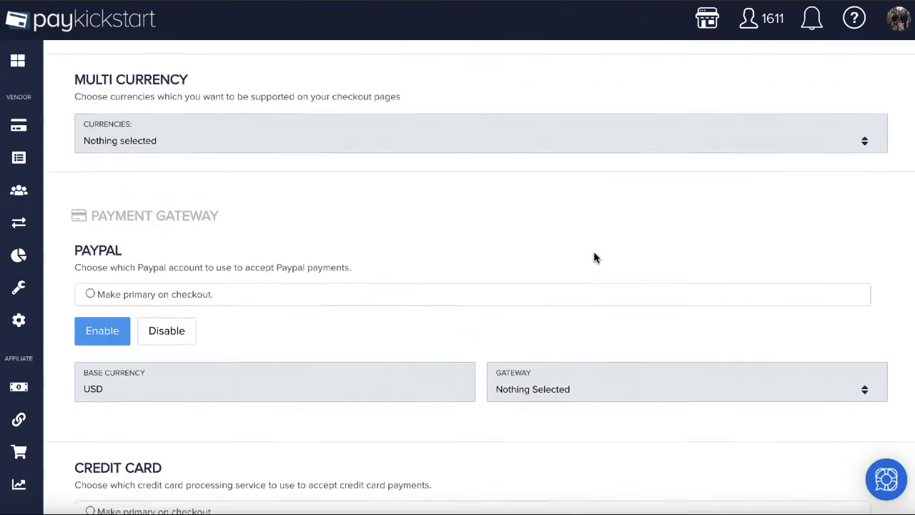
pyautogui.scroll(5, 595, 258)
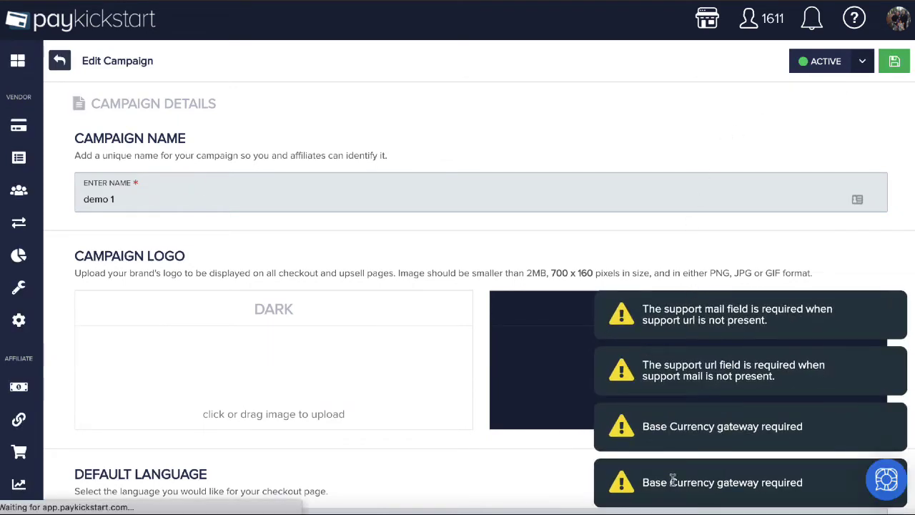
# Step: Enable PayPal as a payment gateway for the demo 1 campaign
pyautogui.scroll(-2, 404, 313)
pyautogui.scroll(-6, 405, 313)
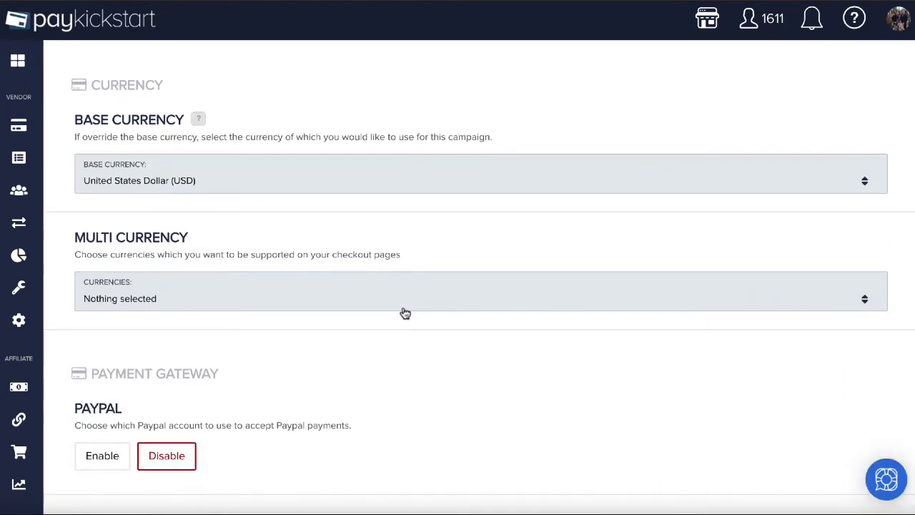
pyautogui.scroll(-2, 389, 295)
pyautogui.scroll(-1, 399, 266)
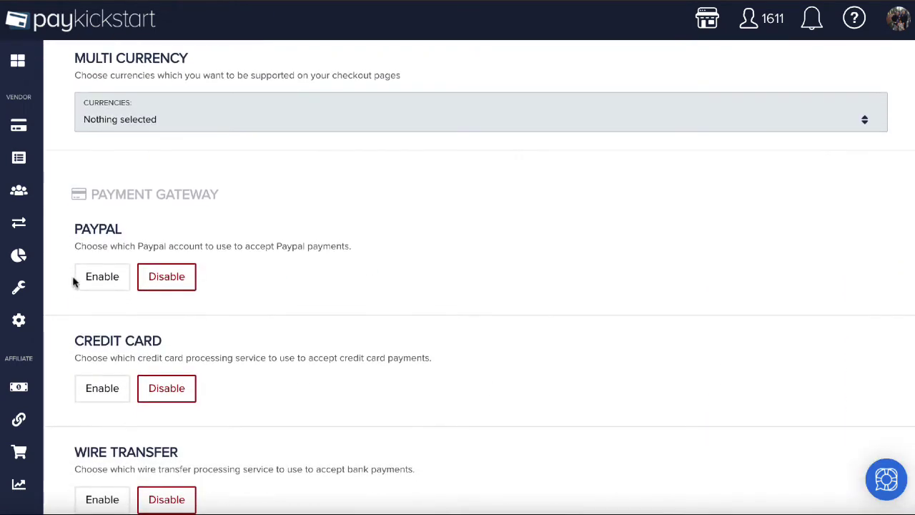
pyautogui.click(113, 277)
pyautogui.scroll(-2, 371, 326)
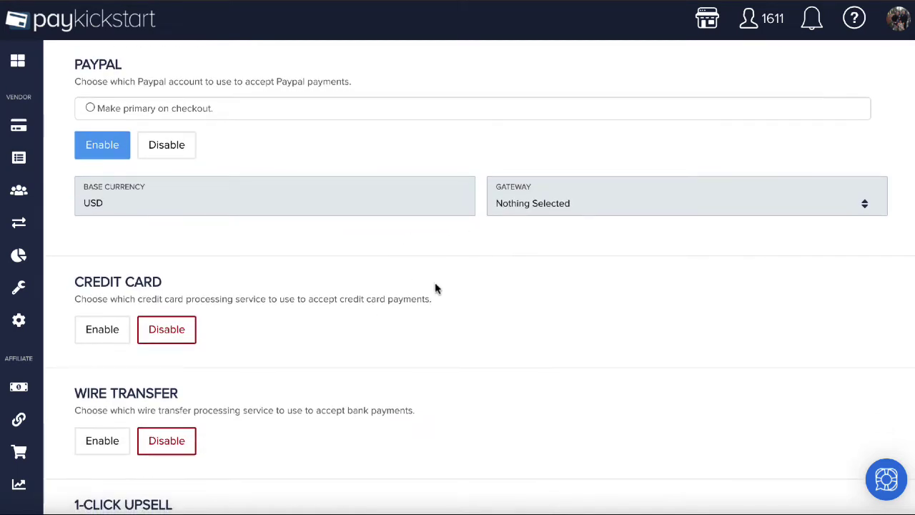
# Step: Fill in the product support email for the campaign and try to save it
pyautogui.scroll(-10, 445, 289)
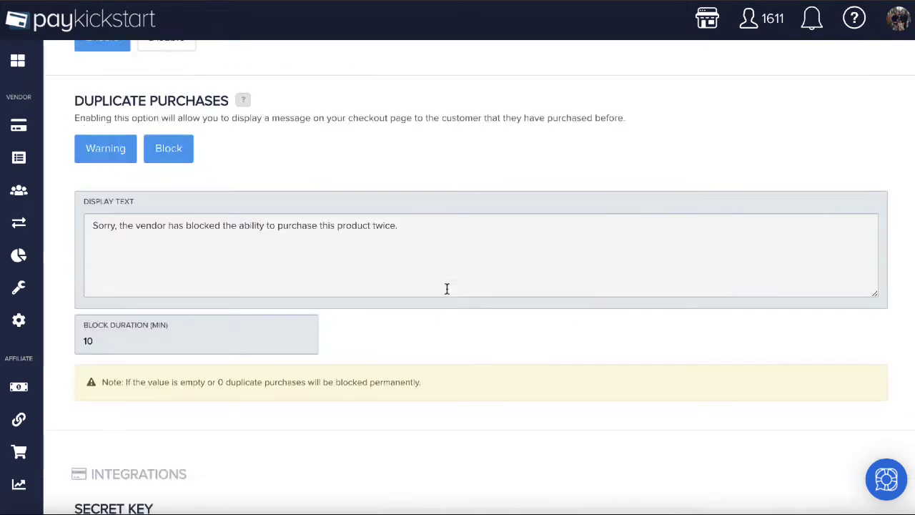
pyautogui.scroll(-12, 445, 293)
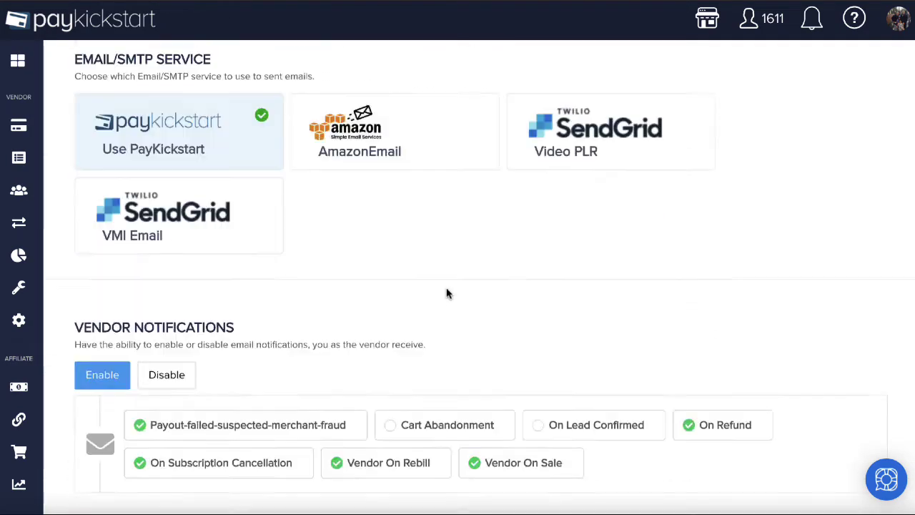
pyautogui.scroll(15, 446, 293)
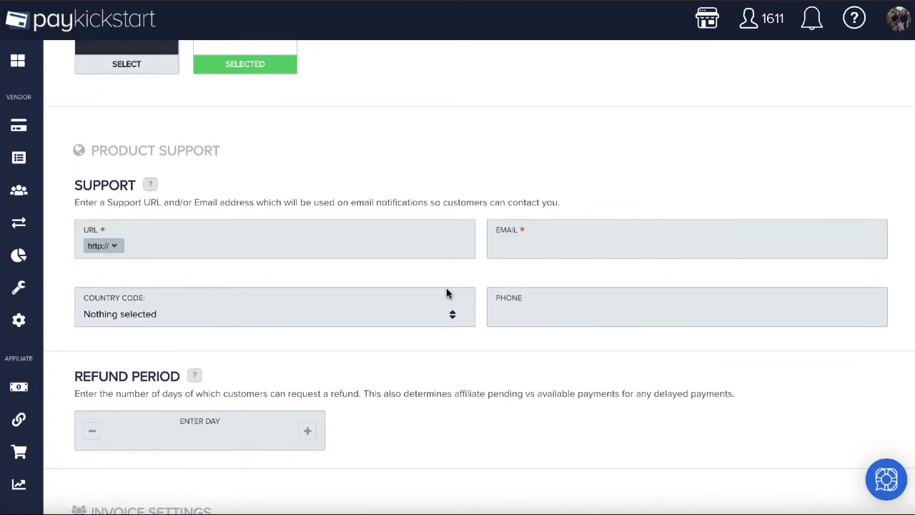
pyautogui.click(512, 252)
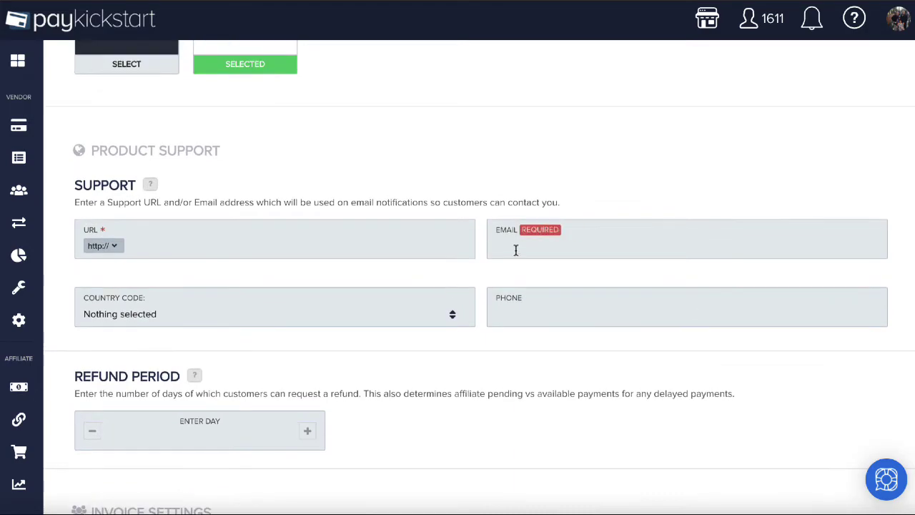
pyautogui.click(613, 279)
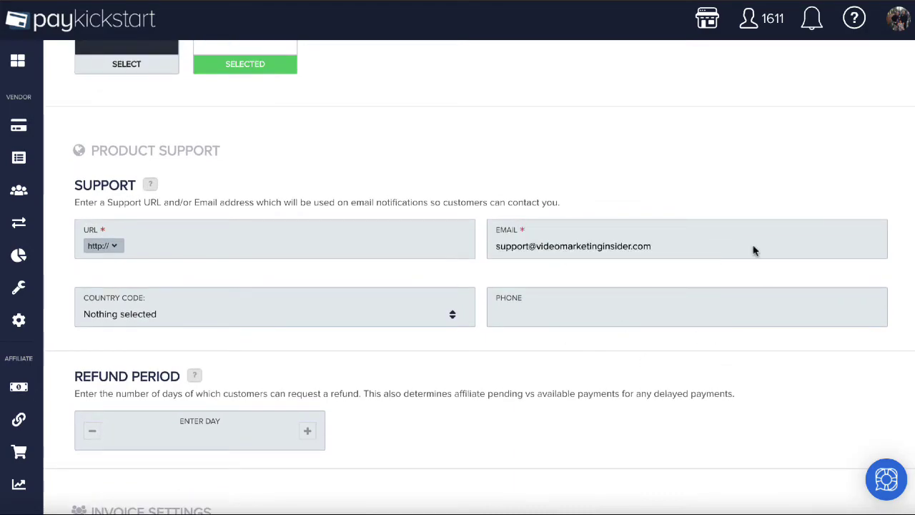
pyautogui.scroll(10, 792, 178)
pyautogui.scroll(10, 844, 78)
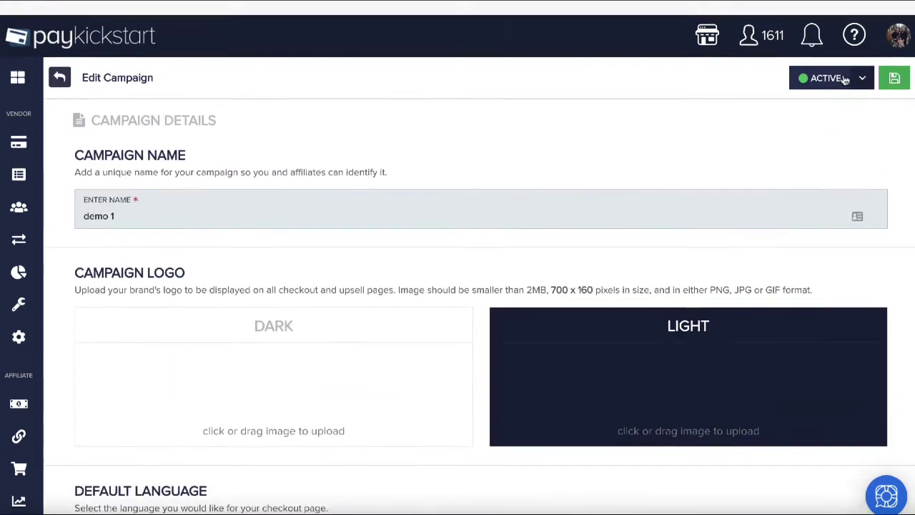
pyautogui.click(895, 63)
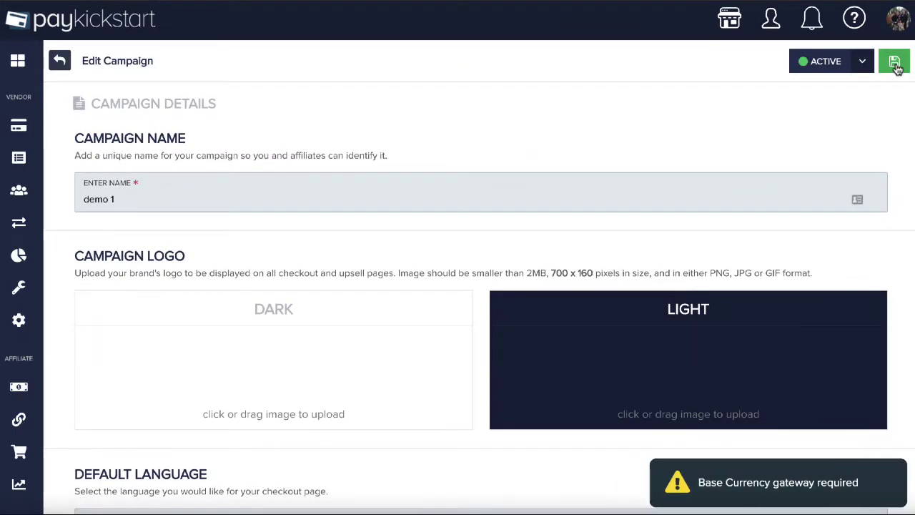
# Step: Select United States Dollar (USD) as the campaign's base currency
pyautogui.scroll(-1, 636, 420)
pyautogui.scroll(-7, 636, 420)
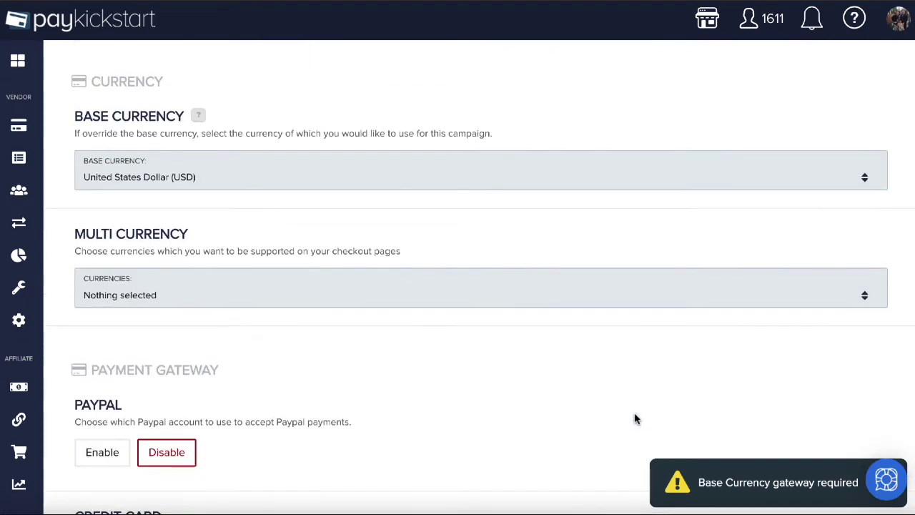
pyautogui.click(322, 188)
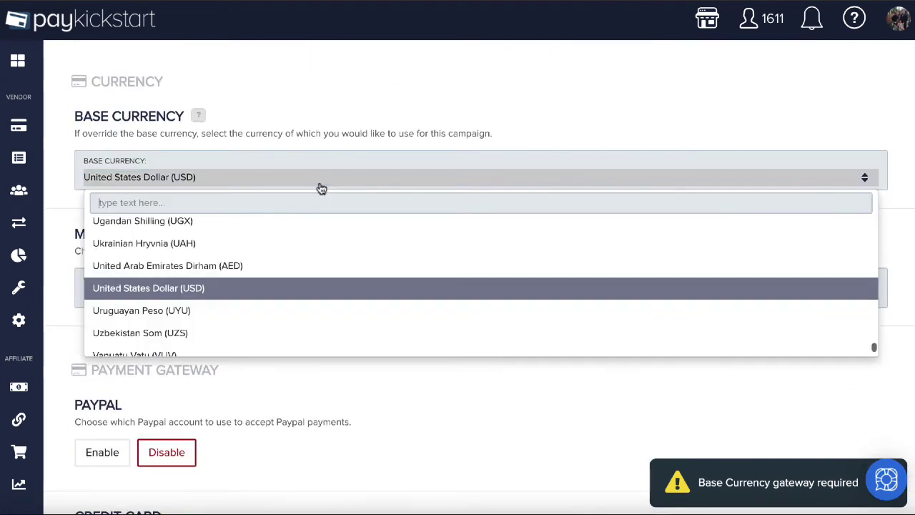
pyautogui.click(246, 290)
# Step: Enable PayPal payments with Payne Marketing (USD) as the gateway and save the campaign
pyautogui.scroll(-2, 274, 357)
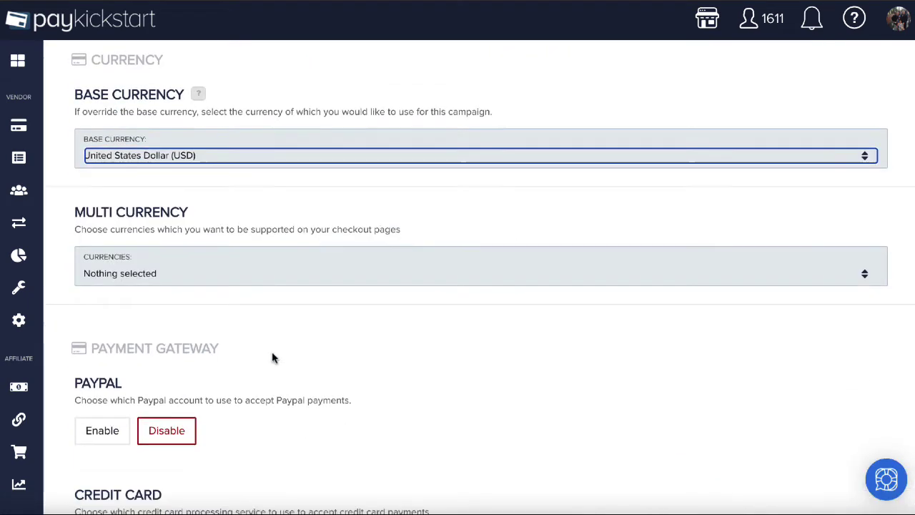
pyautogui.click(102, 315)
pyautogui.scroll(-1, 255, 343)
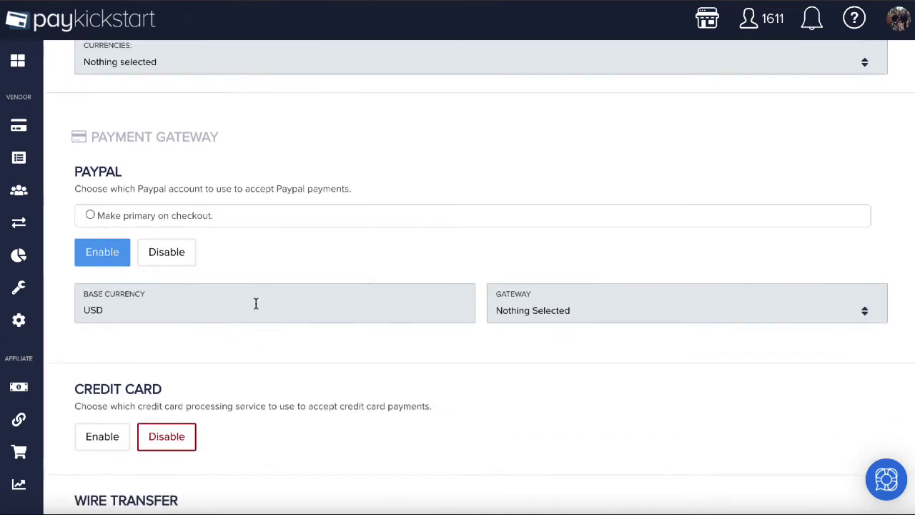
pyautogui.click(523, 315)
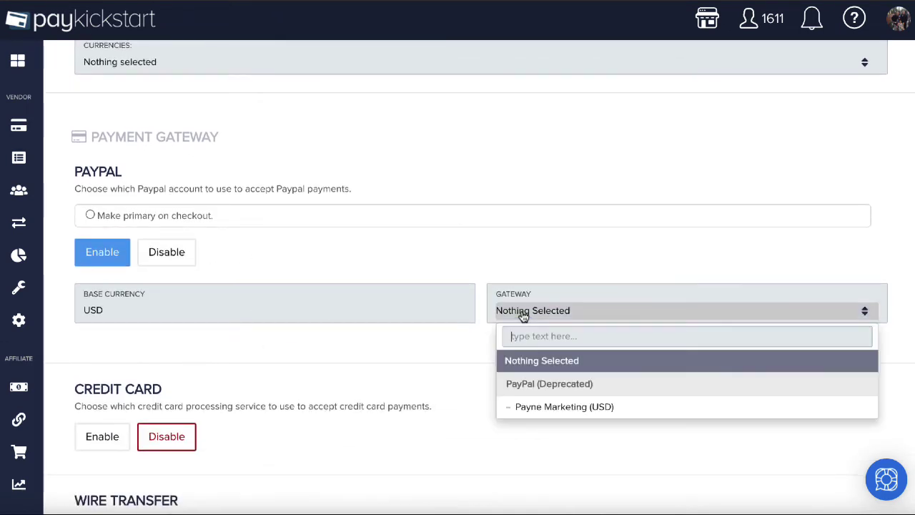
pyautogui.click(564, 412)
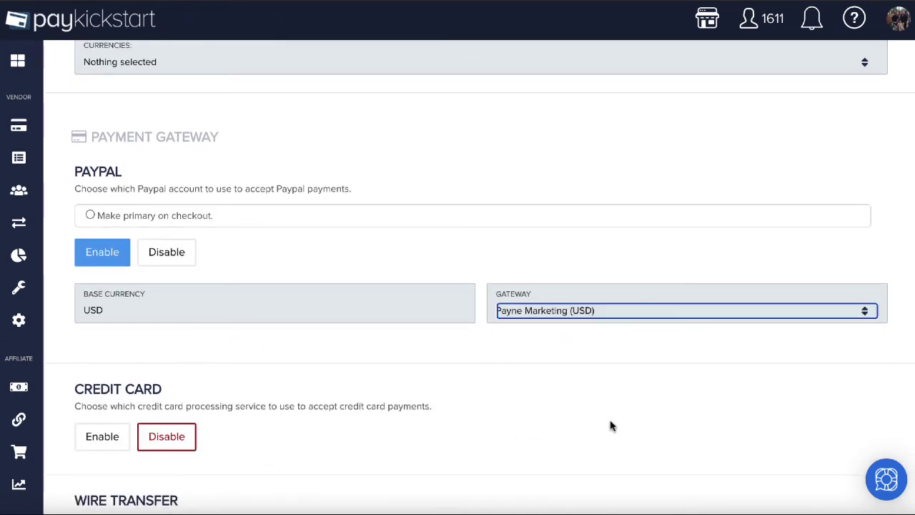
pyautogui.scroll(-1, 612, 426)
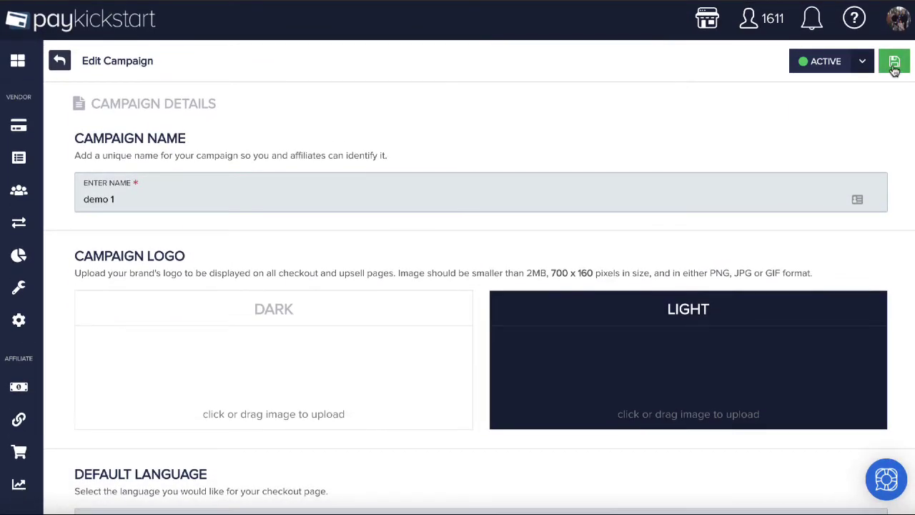
pyautogui.click(894, 63)
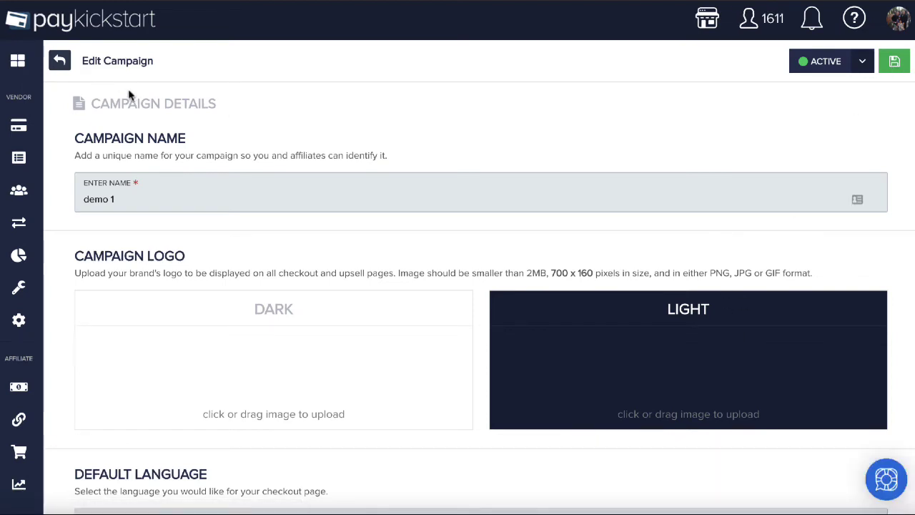
# Step: Leave the campaign editor for the campaign list and start a new product under the demo 1 campaign
pyautogui.click(58, 63)
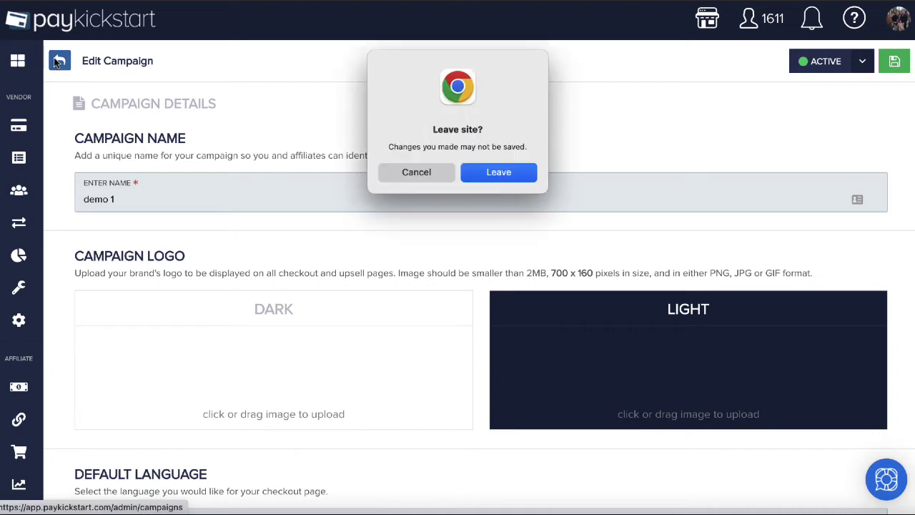
pyautogui.click(501, 173)
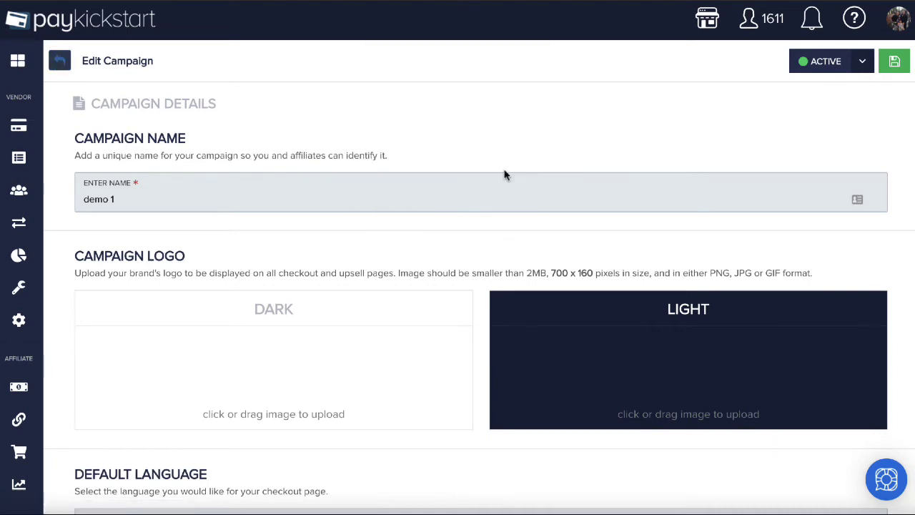
pyautogui.scroll(-10, 505, 271)
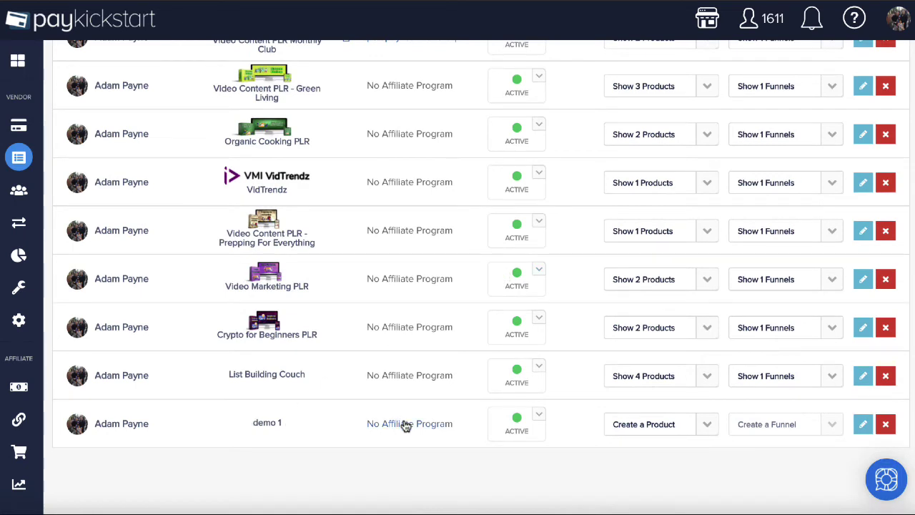
pyautogui.click(707, 425)
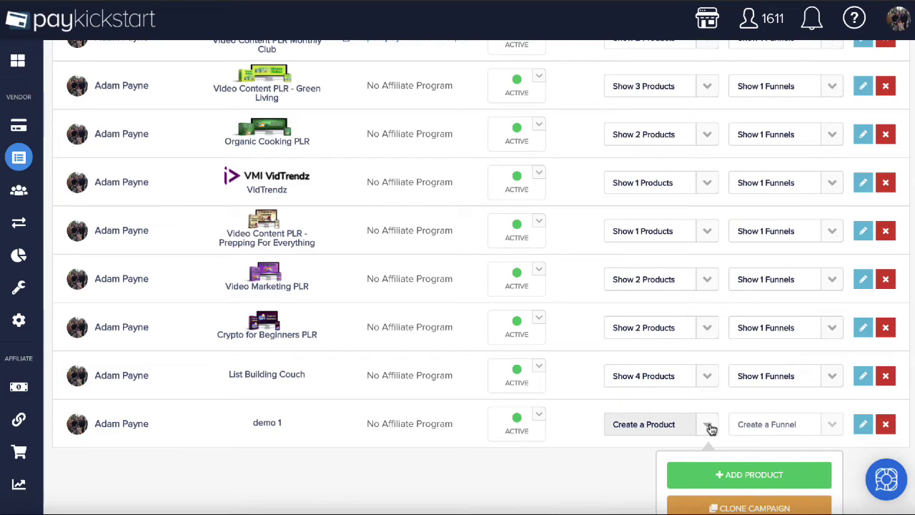
pyautogui.click(725, 475)
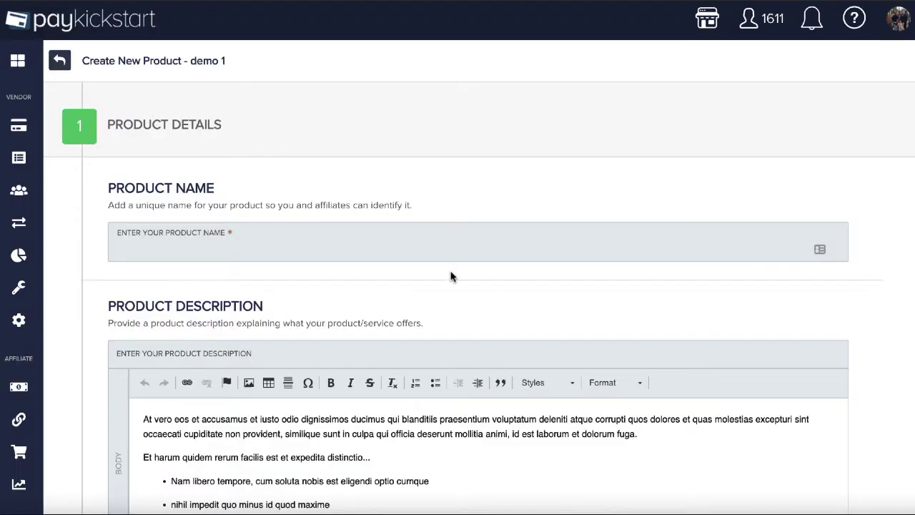
# Step: Name the product PDF and replace the placeholder description with "Best PDF EVER!"
pyautogui.click(435, 250)
pyautogui.write('PDF')
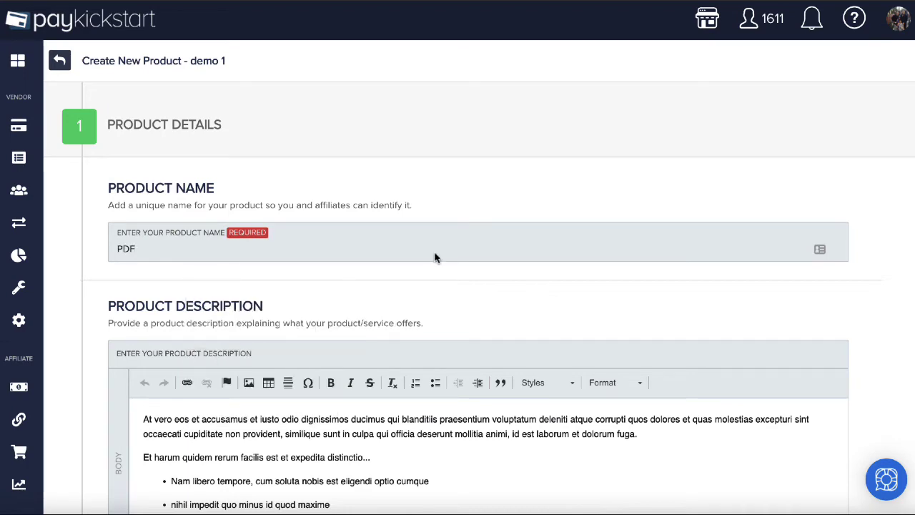
pyautogui.scroll(-2, 443, 279)
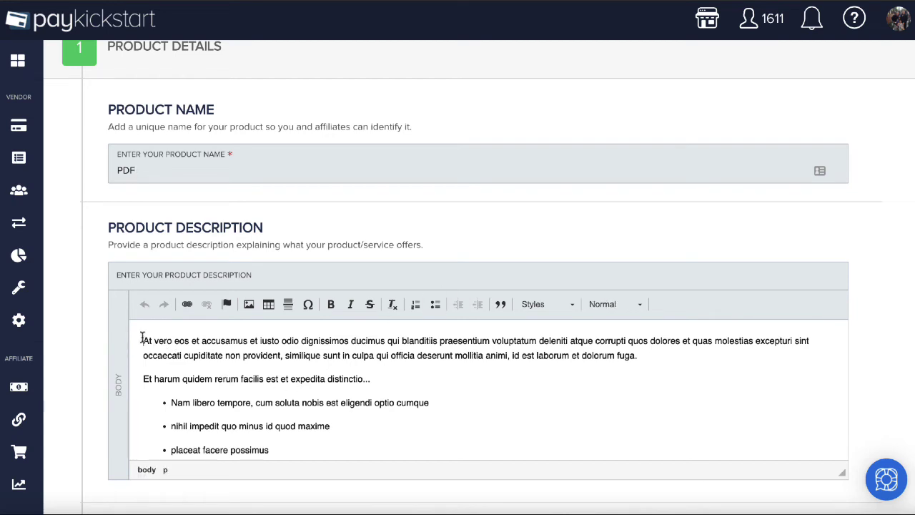
pyautogui.moveTo(140, 340); pyautogui.dragTo(272, 467)
pyautogui.press('BackSpace')
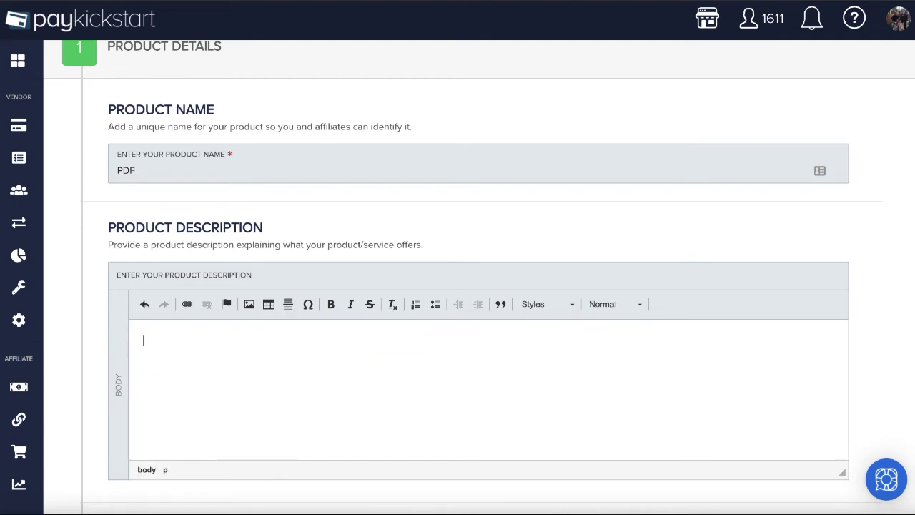
pyautogui.write('Best PDF EVER!')
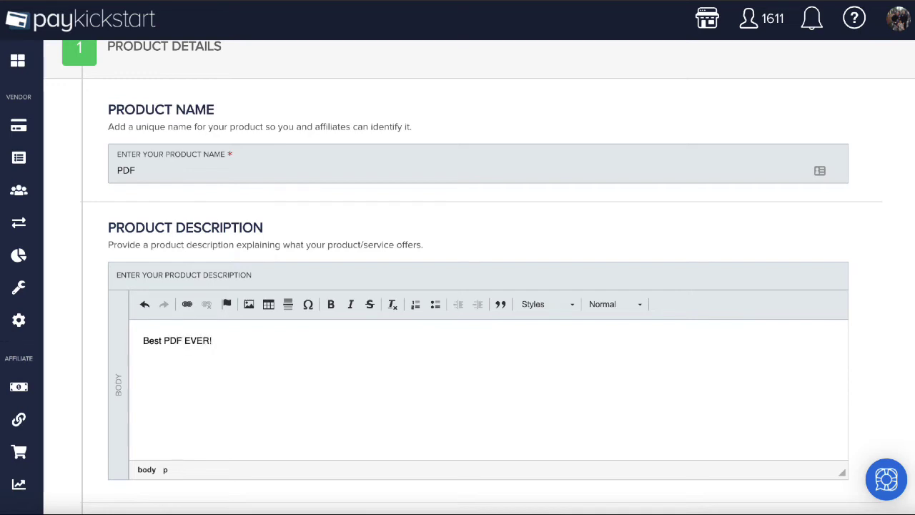
pyautogui.scroll(-1, 268, 425)
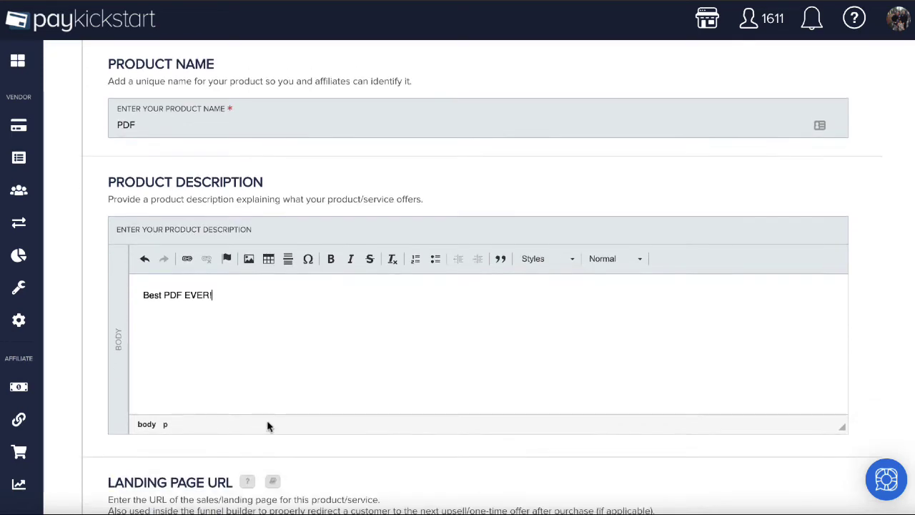
pyautogui.scroll(-1, 405, 299)
pyautogui.scroll(-5, 405, 299)
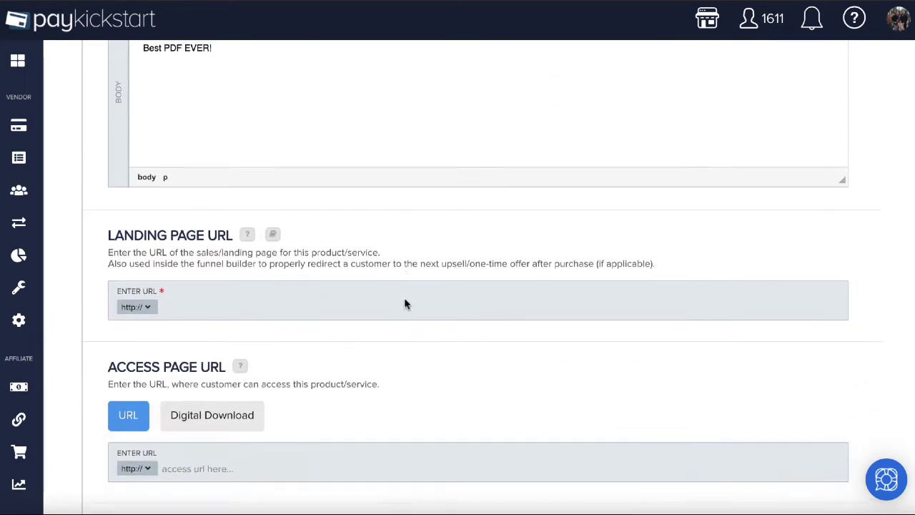
pyautogui.click(245, 288)
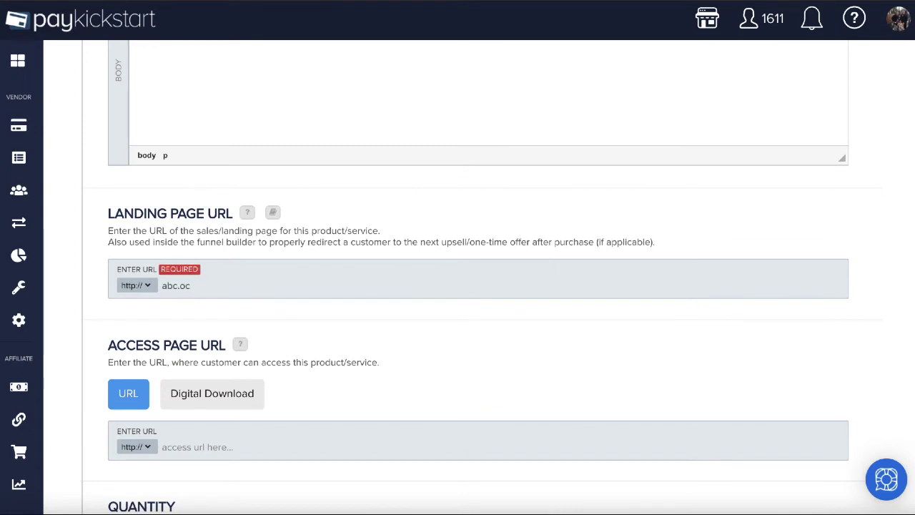
pyautogui.write('abc.com')
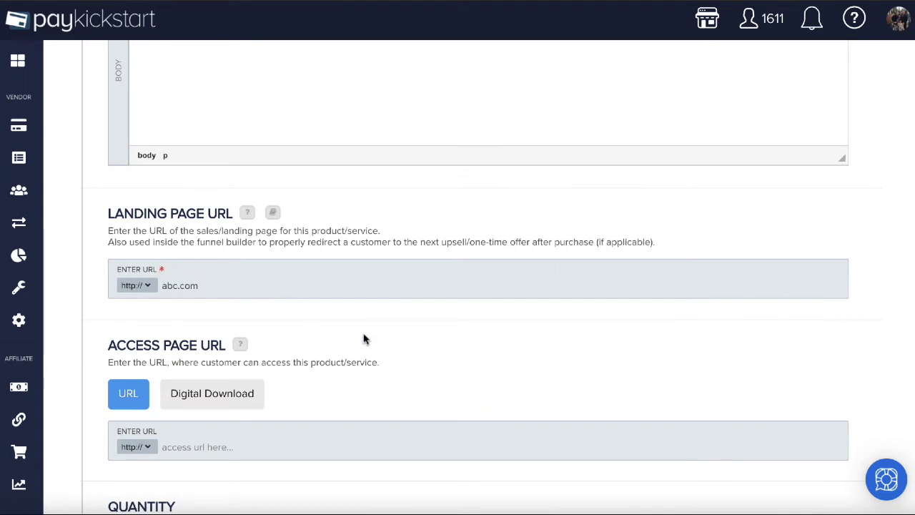
pyautogui.click(136, 285)
pyautogui.click(135, 310)
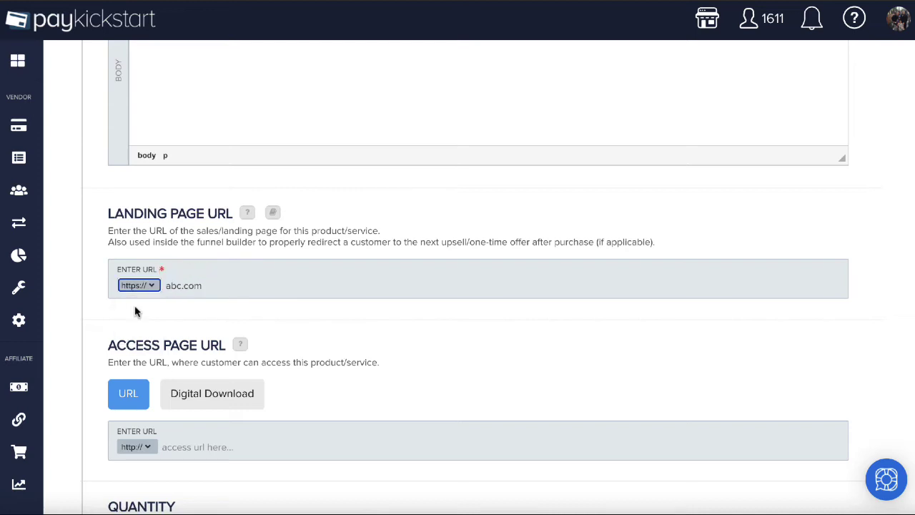
pyautogui.scroll(-1, 269, 309)
pyautogui.scroll(-1, 270, 309)
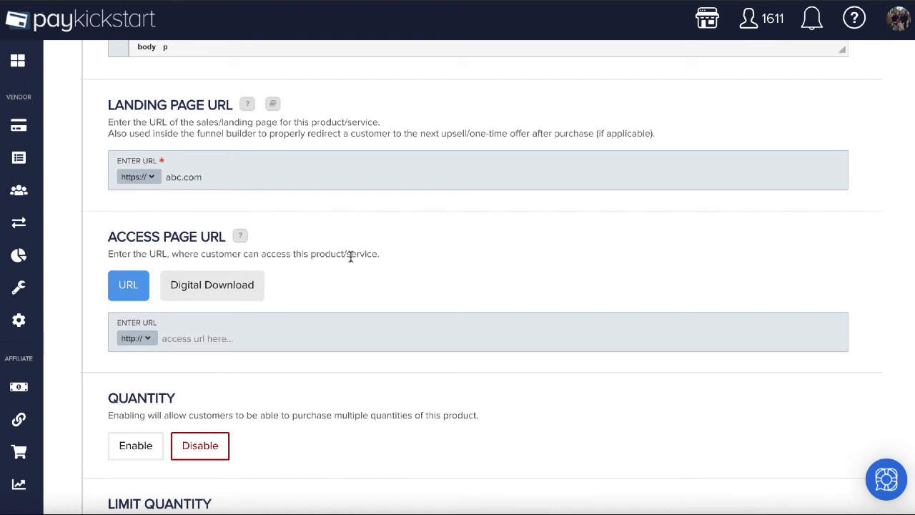
pyautogui.click(221, 283)
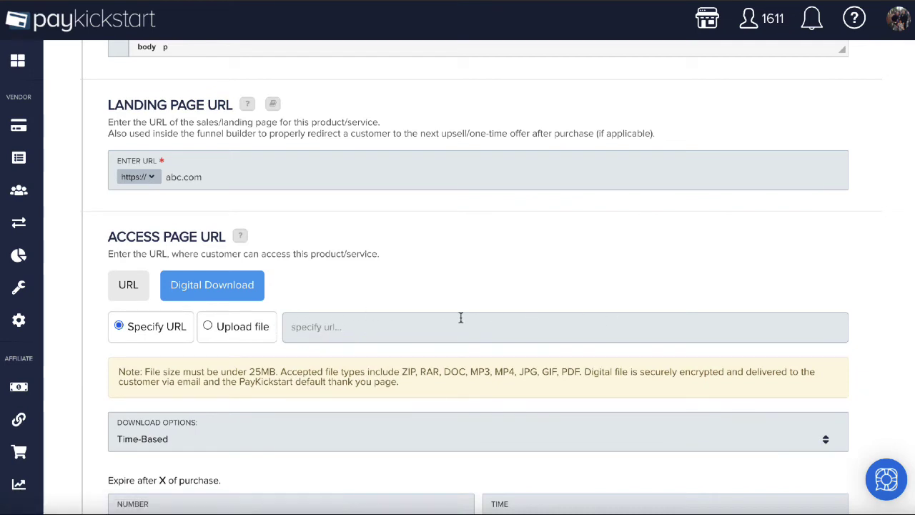
pyautogui.click(129, 284)
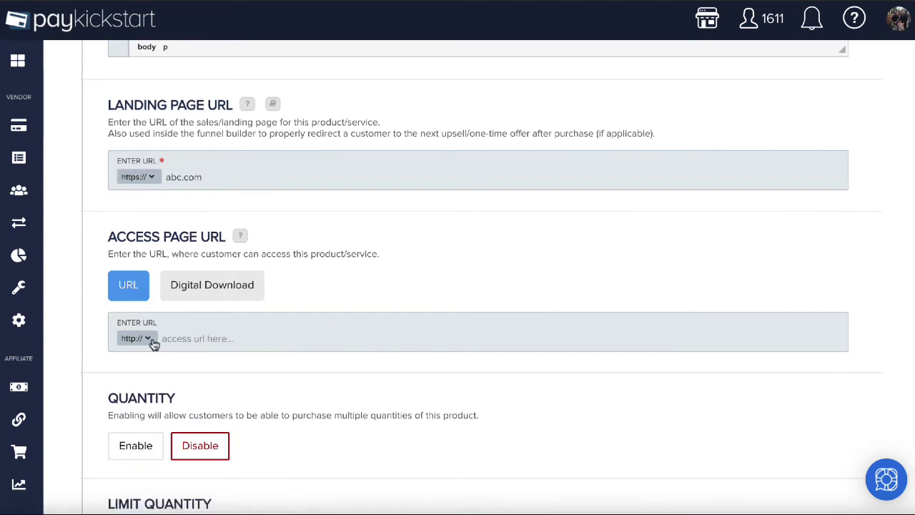
pyautogui.moveTo(209, 181); pyautogui.dragTo(169, 181)
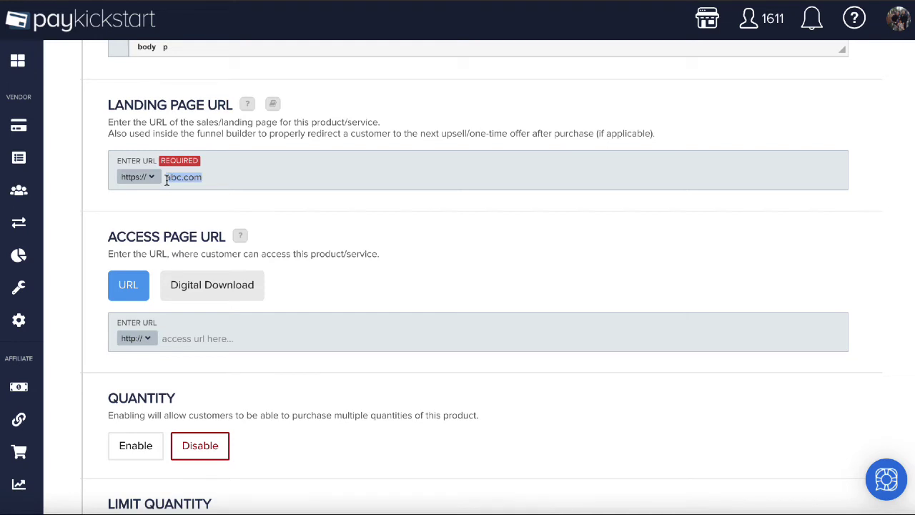
pyautogui.click(148, 337)
pyautogui.click(145, 369)
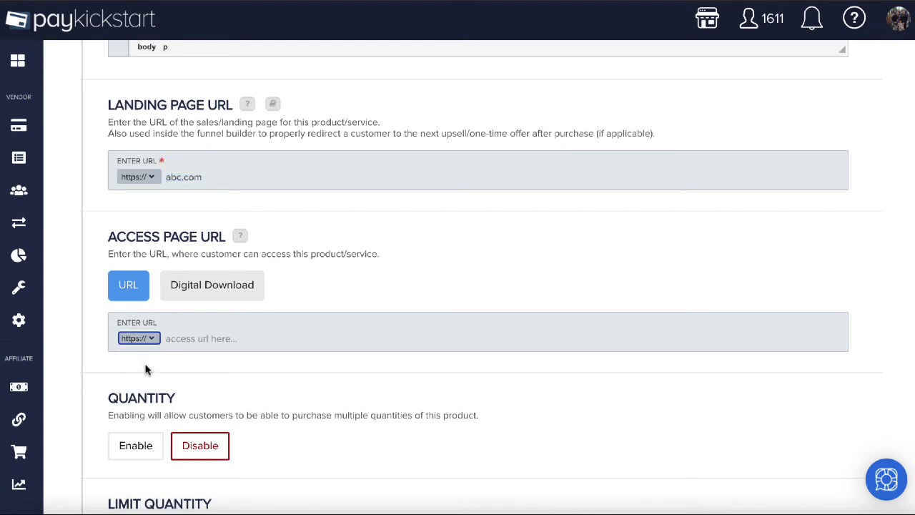
pyautogui.click(193, 331)
pyautogui.write('abc.com')
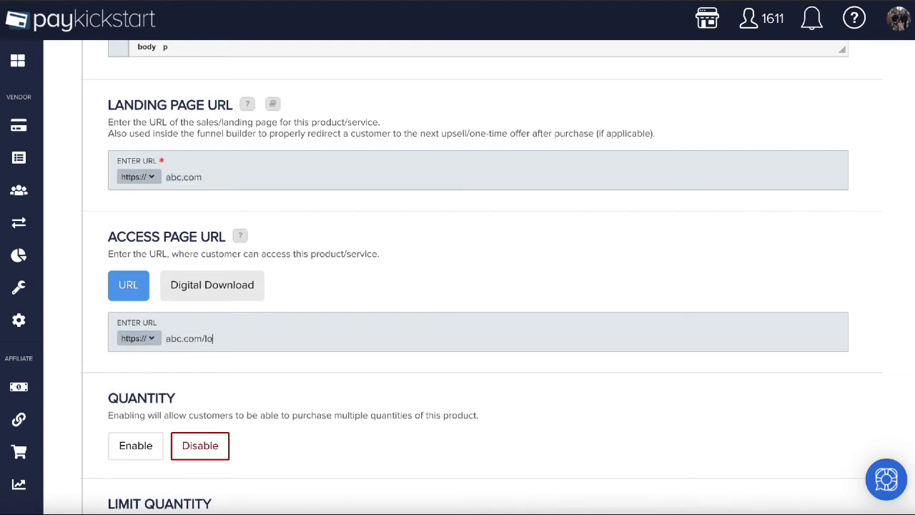
# Step: Set the product's price to $17 in the payment settings
pyautogui.scroll(-3, 427, 368)
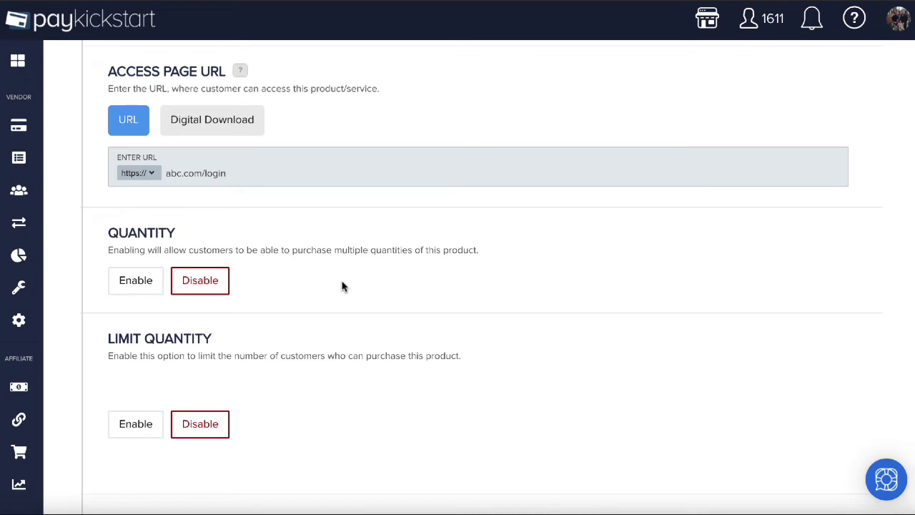
pyautogui.scroll(-2, 341, 286)
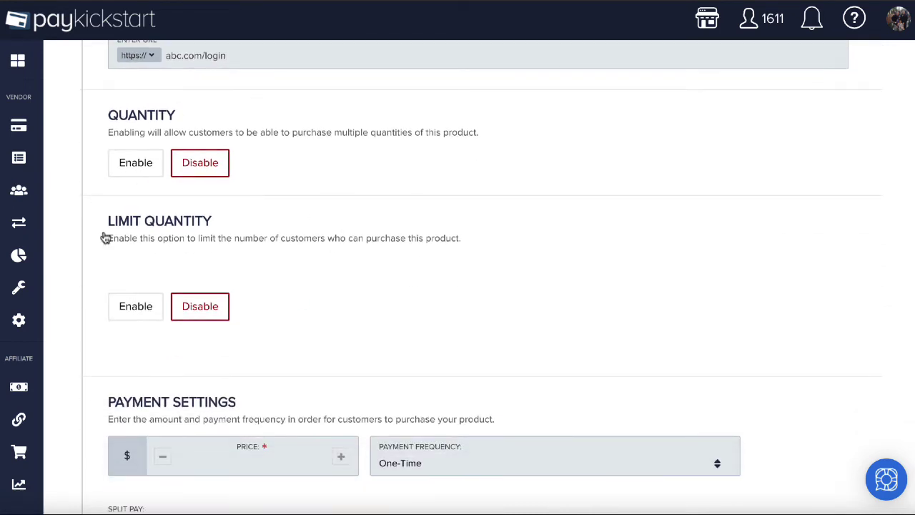
pyautogui.scroll(-2, 375, 255)
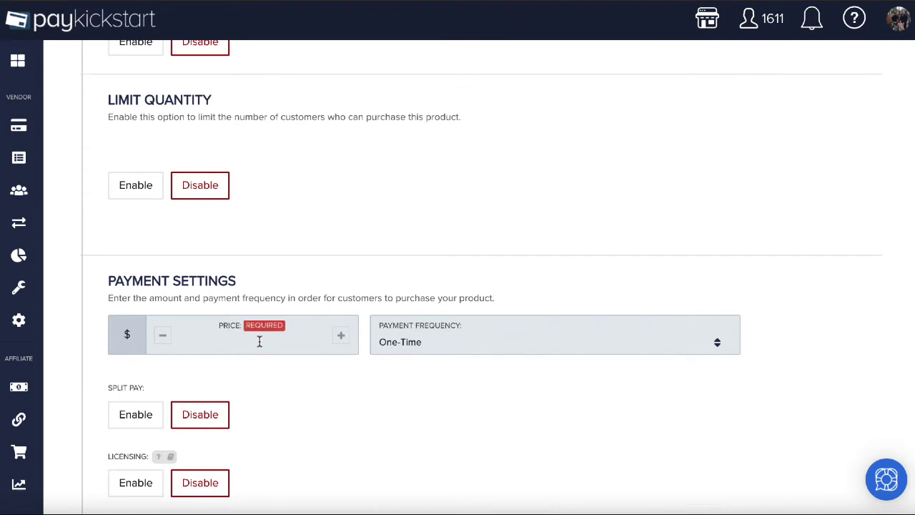
pyautogui.click(259, 342)
pyautogui.write('17')
pyautogui.click(404, 404)
# Step: Try a monthly recurring payment limited to 11 payments for the product
pyautogui.scroll(-1, 404, 404)
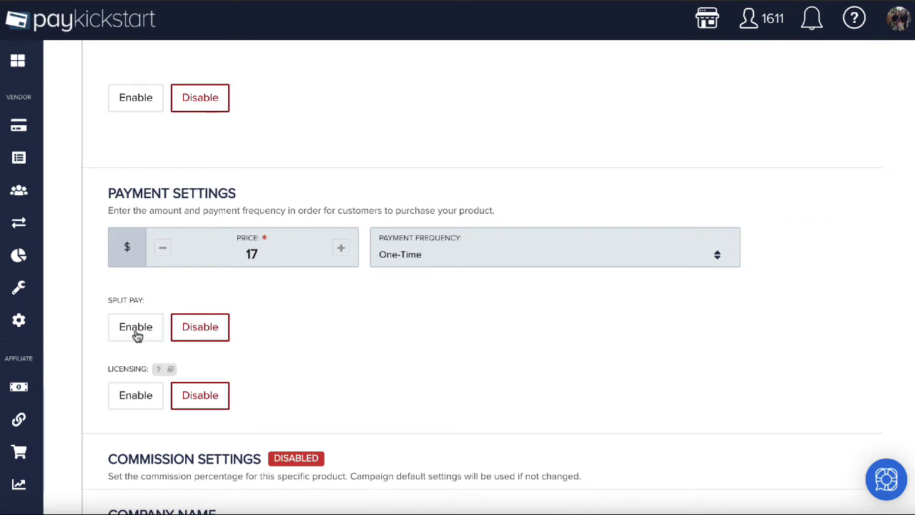
pyautogui.click(488, 257)
pyautogui.click(477, 295)
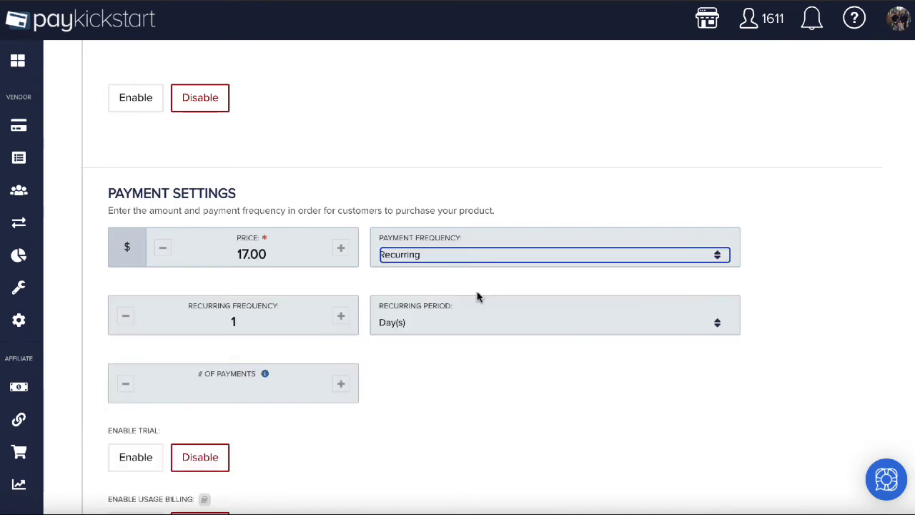
pyautogui.click(466, 323)
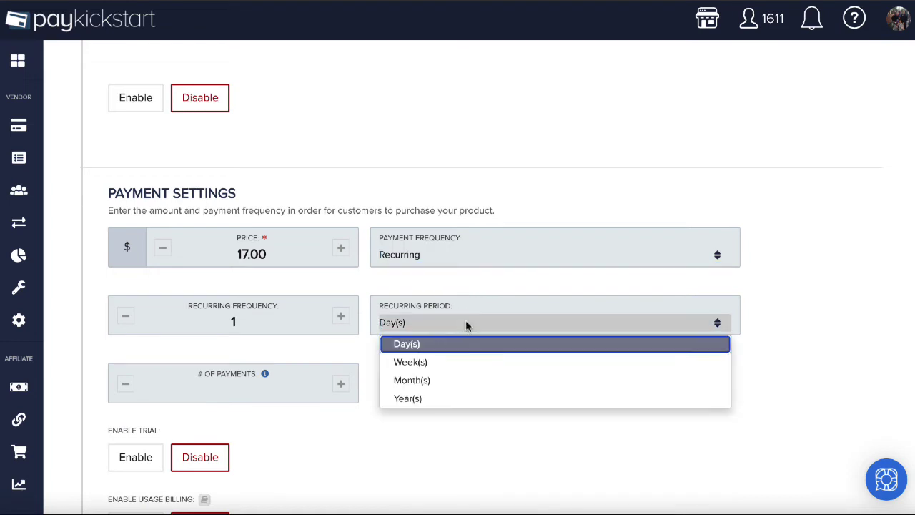
pyautogui.click(461, 381)
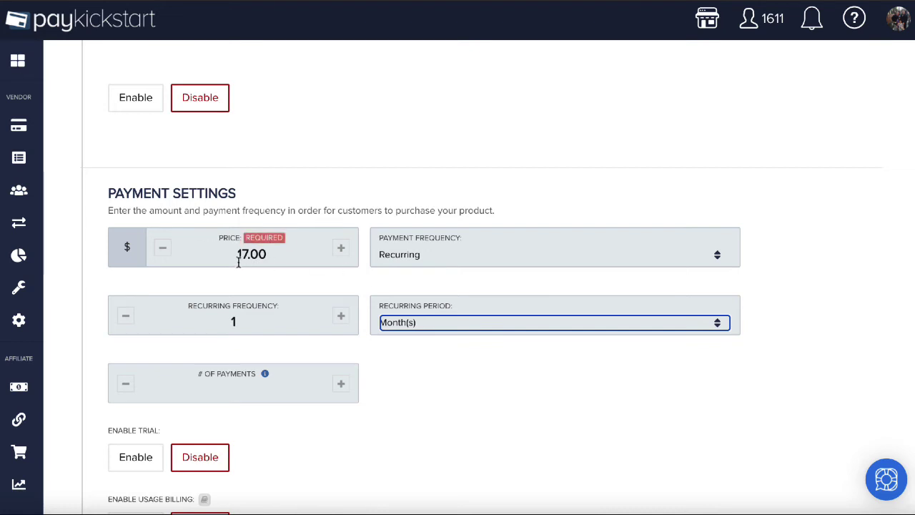
pyautogui.click(258, 387)
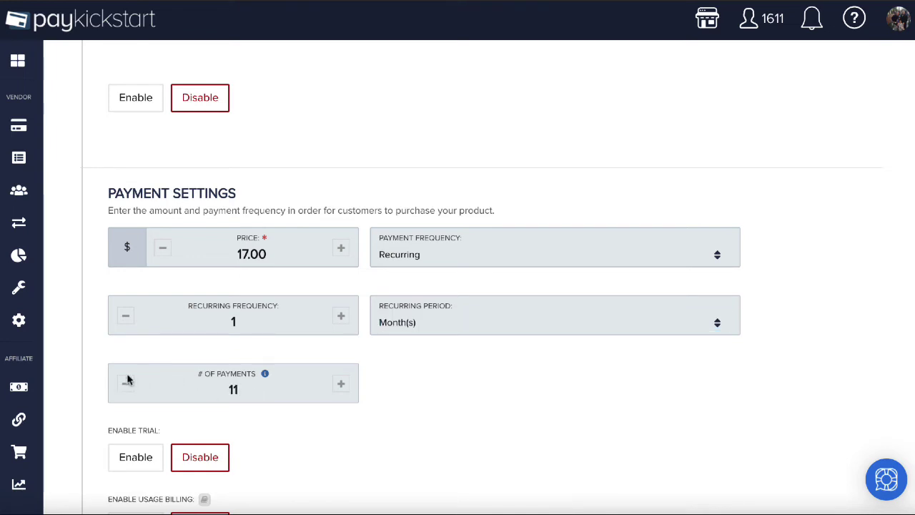
# Step: Switch the product's payment frequency back to One-Time
pyautogui.click(406, 246)
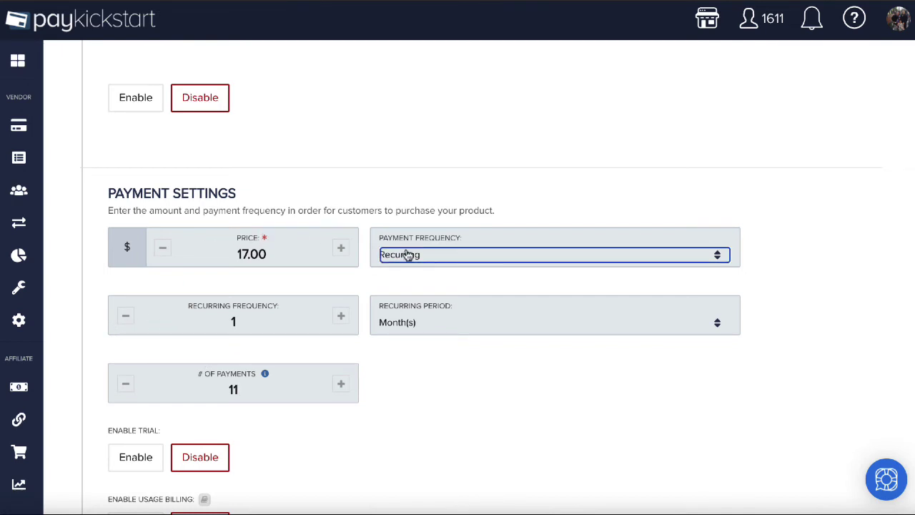
pyautogui.click(408, 255)
pyautogui.click(404, 274)
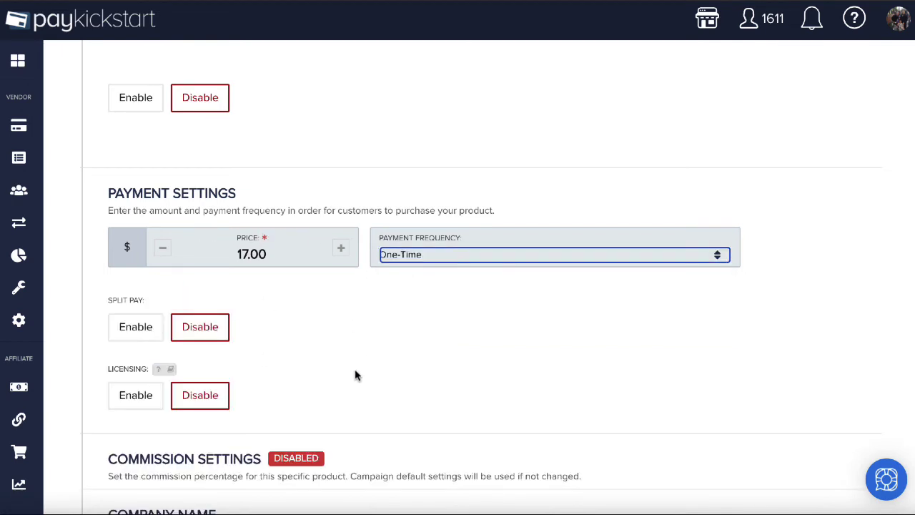
# Step: Set the product's refund period to 7 days and save the product details to continue to the checkout page
pyautogui.scroll(-2, 356, 374)
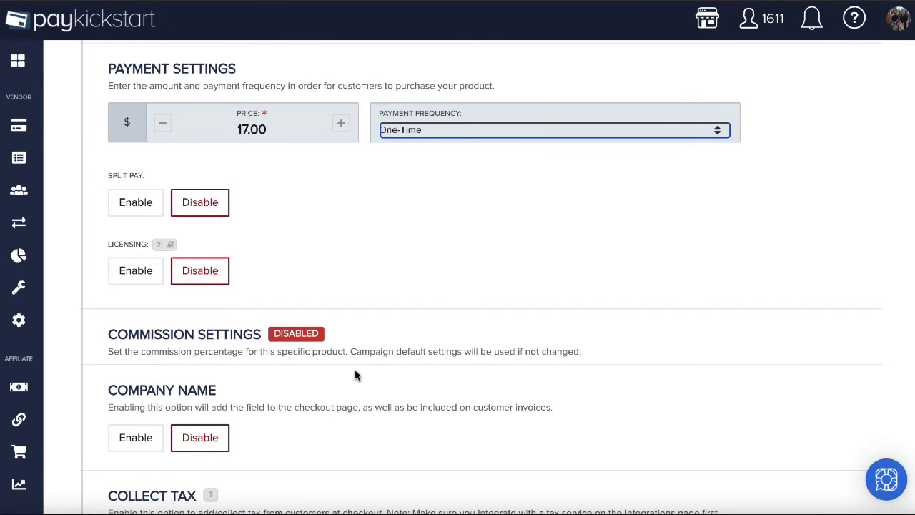
pyautogui.scroll(-2, 416, 298)
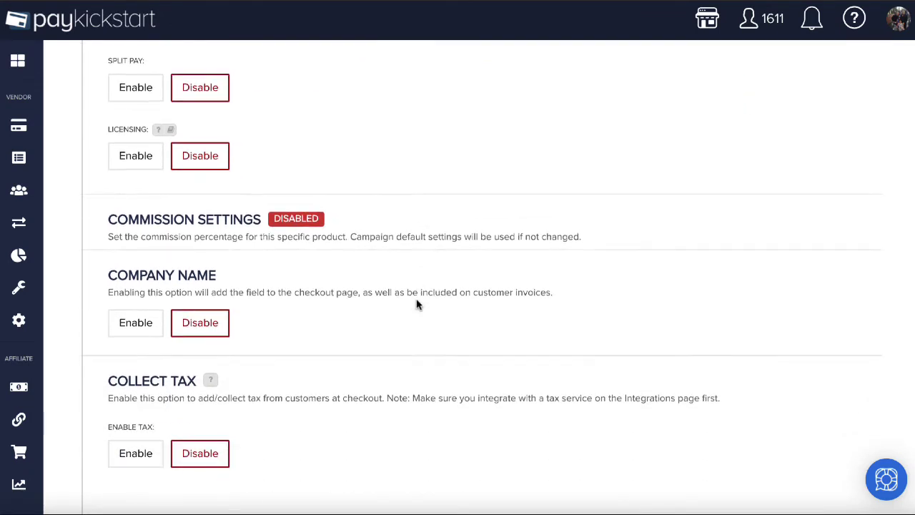
pyautogui.scroll(-1, 403, 289)
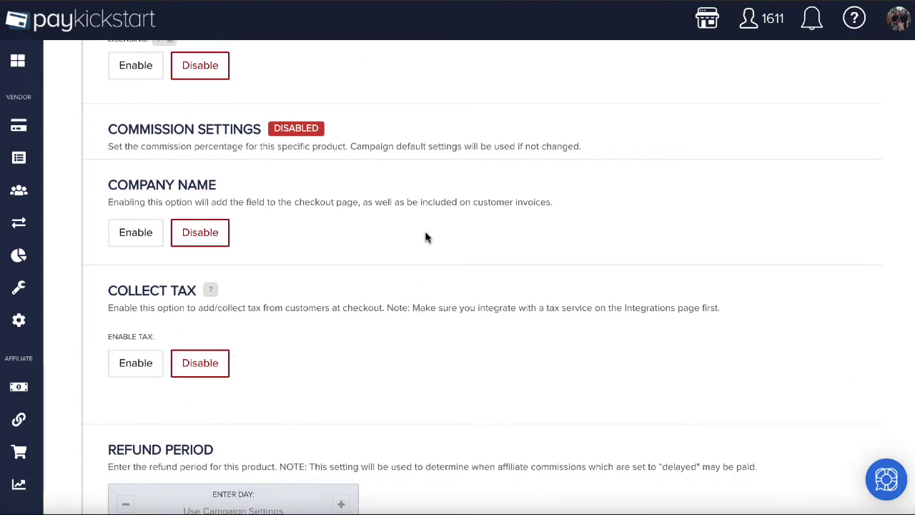
pyautogui.scroll(-1, 426, 237)
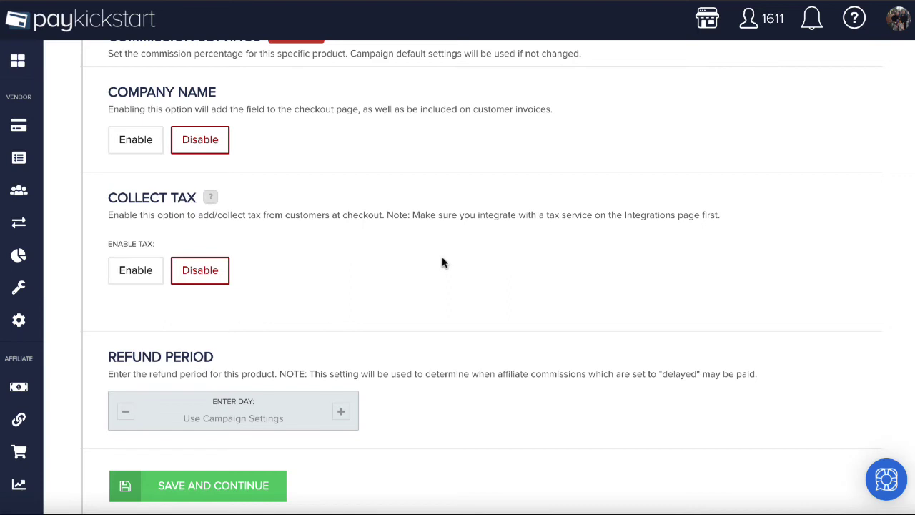
pyautogui.click(225, 415)
pyautogui.write('7')
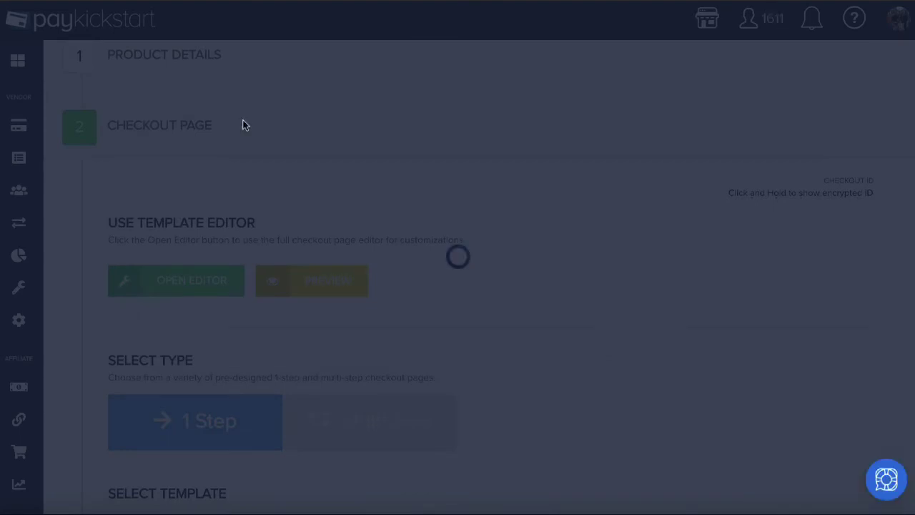
# Step: Look through the available 1 Step checkout page templates
pyautogui.scroll(-6, 547, 279)
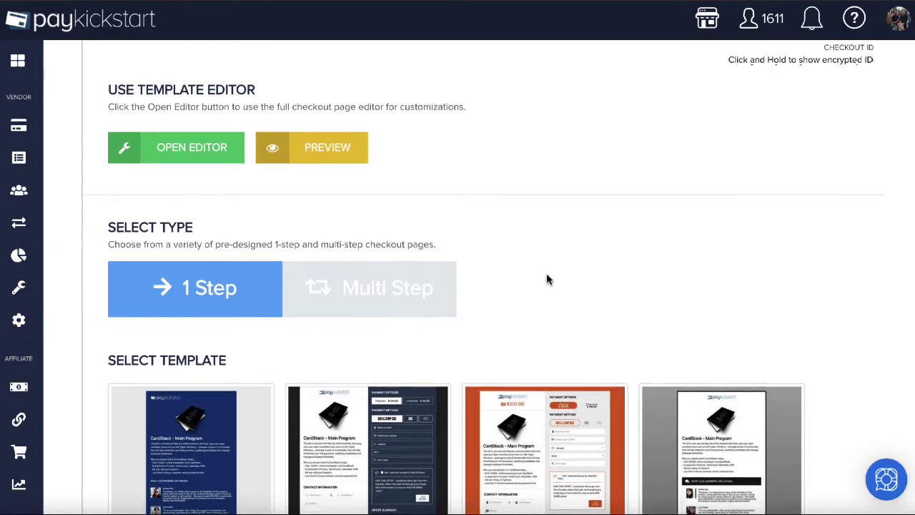
pyautogui.scroll(-8, 547, 279)
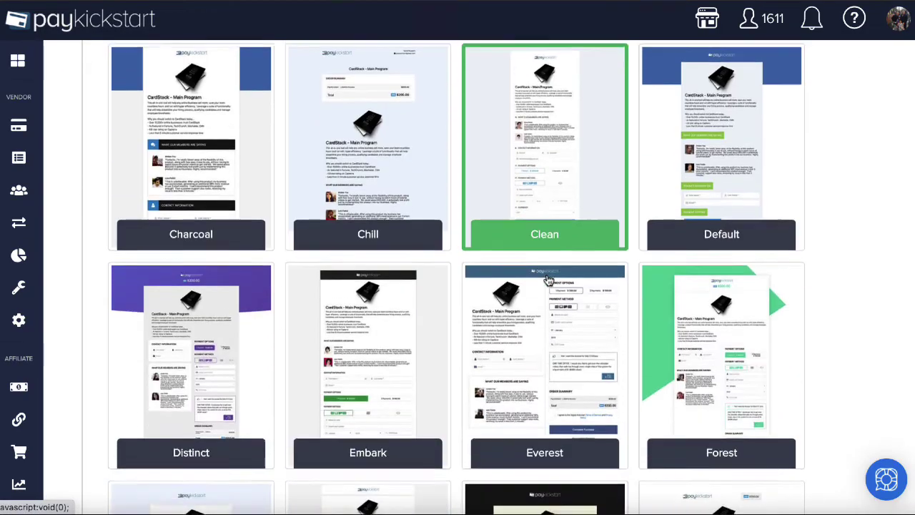
pyautogui.scroll(-6, 547, 279)
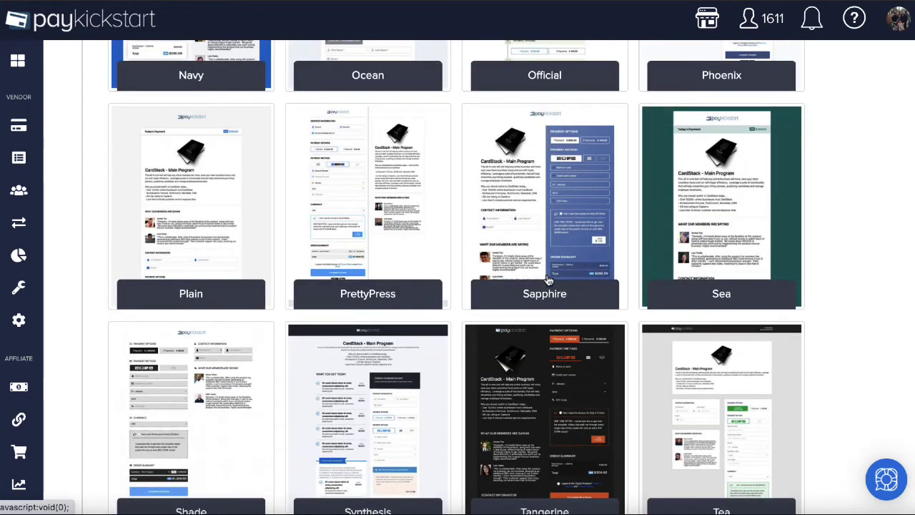
pyautogui.scroll(-4, 547, 279)
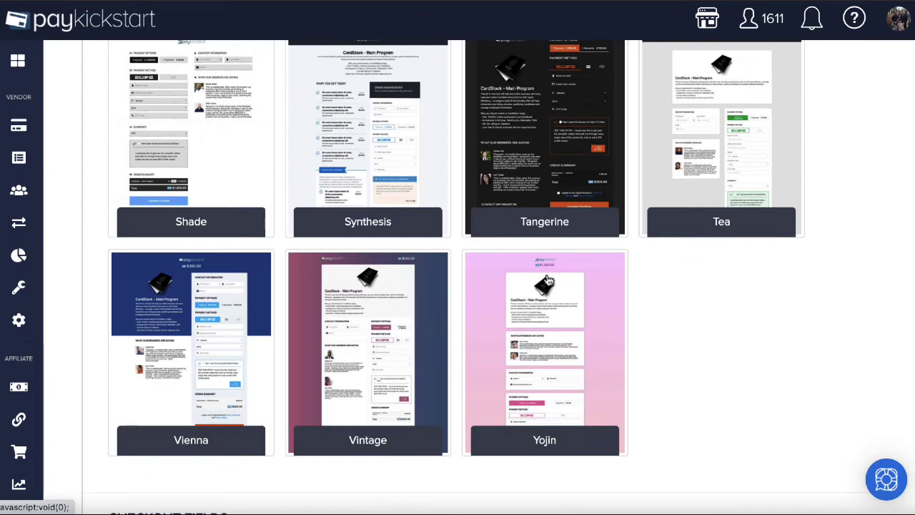
pyautogui.scroll(11, 547, 281)
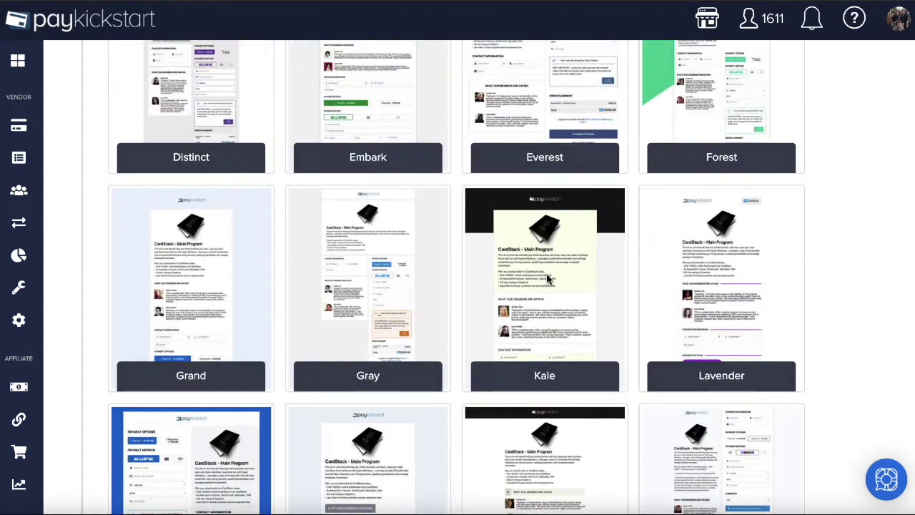
pyautogui.scroll(6, 547, 281)
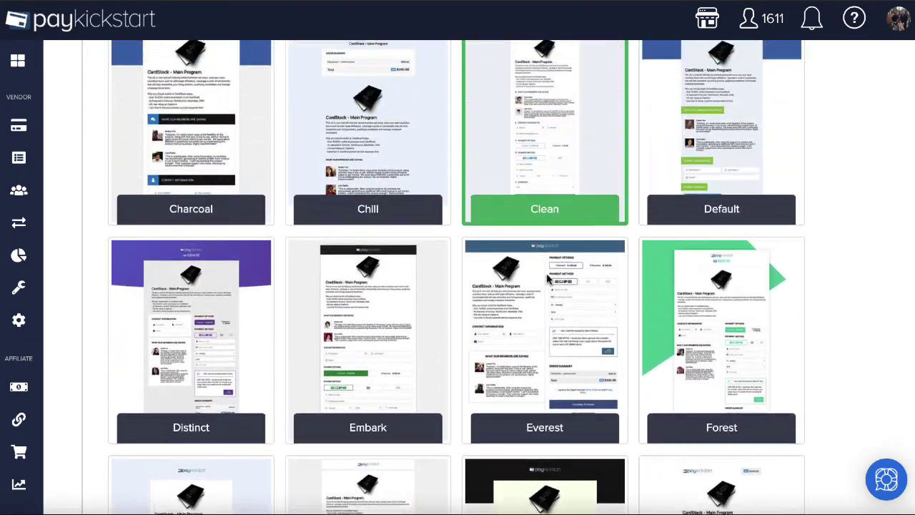
pyautogui.scroll(3, 547, 281)
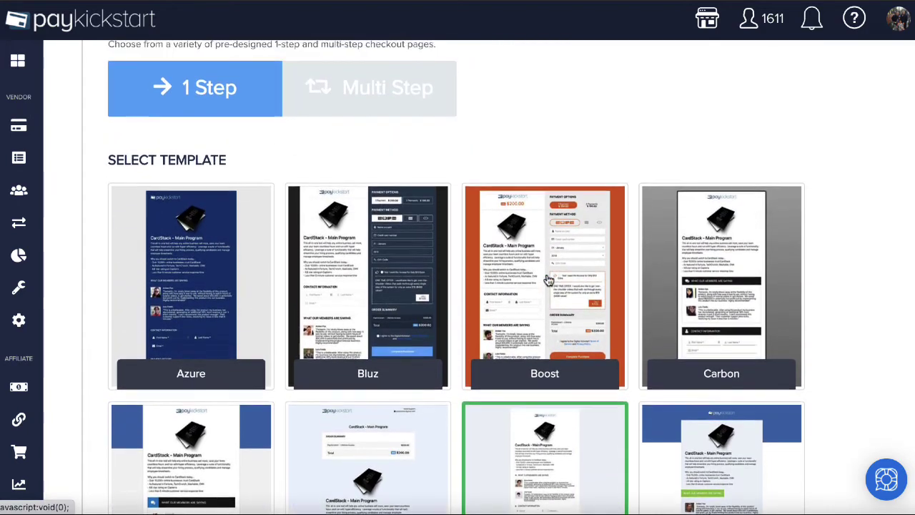
pyautogui.scroll(-4, 547, 280)
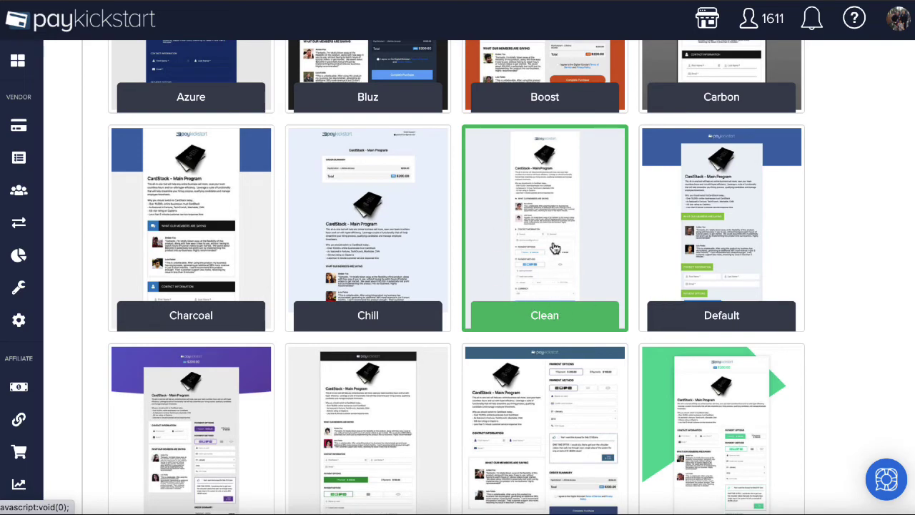
pyautogui.scroll(8, 551, 247)
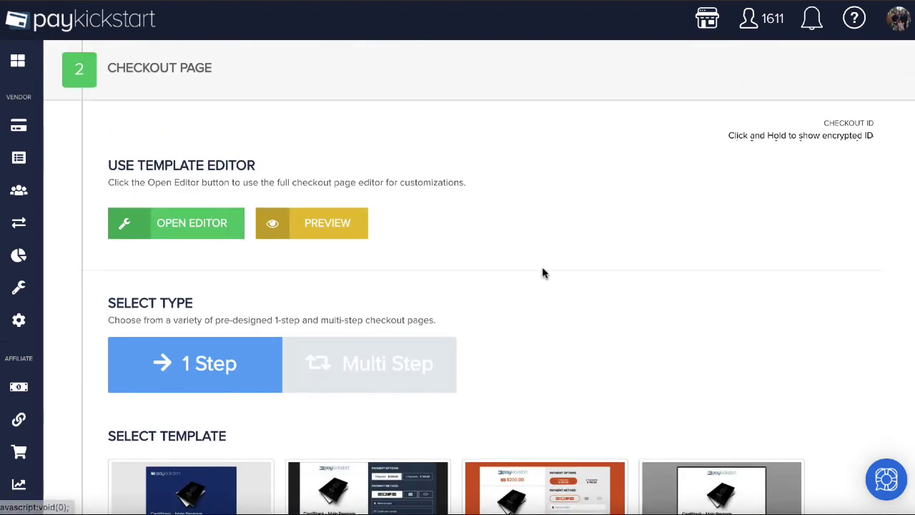
pyautogui.scroll(-4, 565, 279)
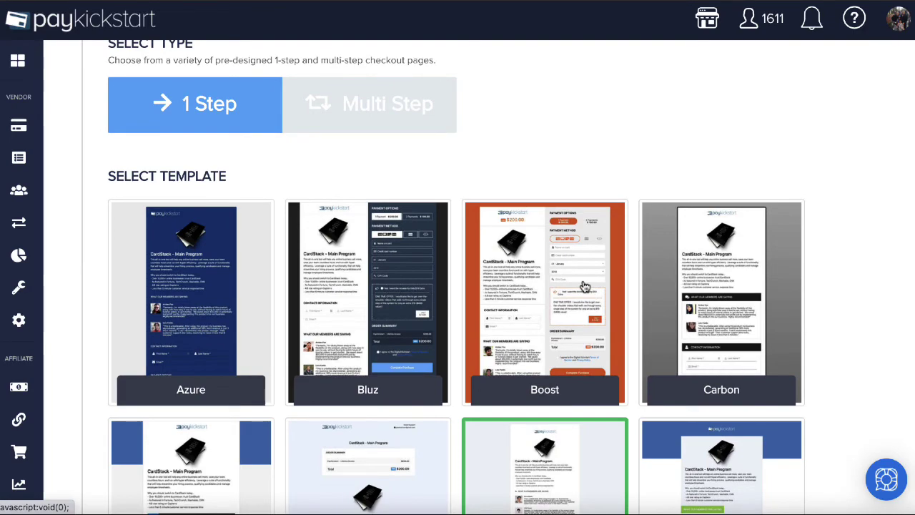
pyautogui.scroll(-16, 585, 286)
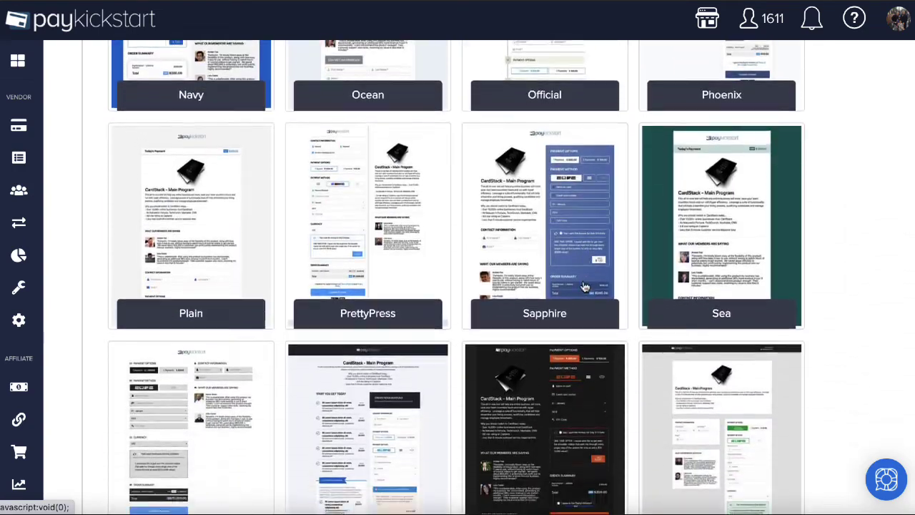
pyautogui.scroll(-15, 583, 286)
# Step: Look through the checkout fields, product name and default language settings, and view the form for adding a testimonial
pyautogui.scroll(6, 570, 283)
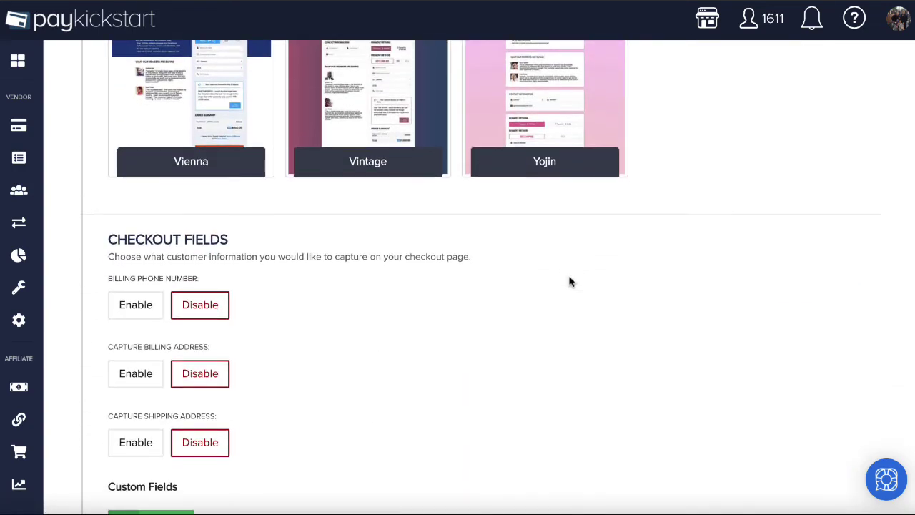
pyautogui.scroll(-4, 570, 281)
pyautogui.scroll(-3, 279, 367)
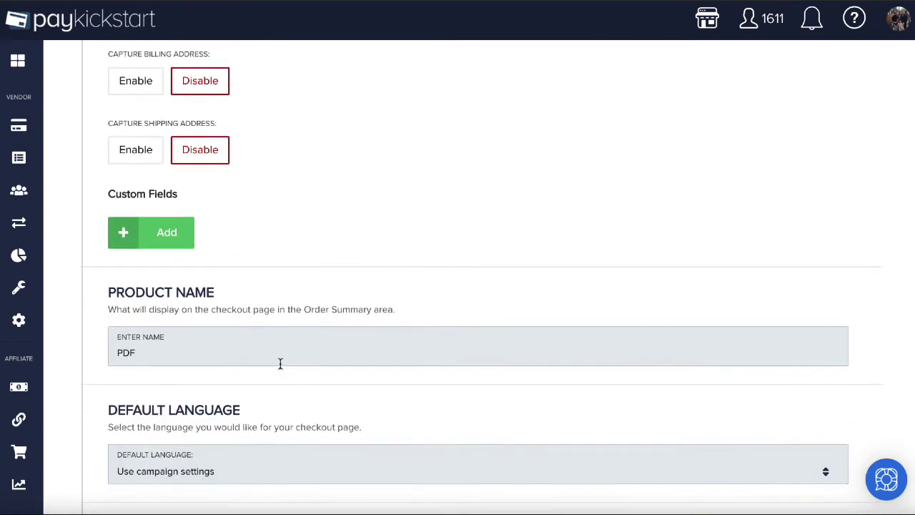
pyautogui.scroll(-4, 280, 364)
pyautogui.scroll(-1, 279, 360)
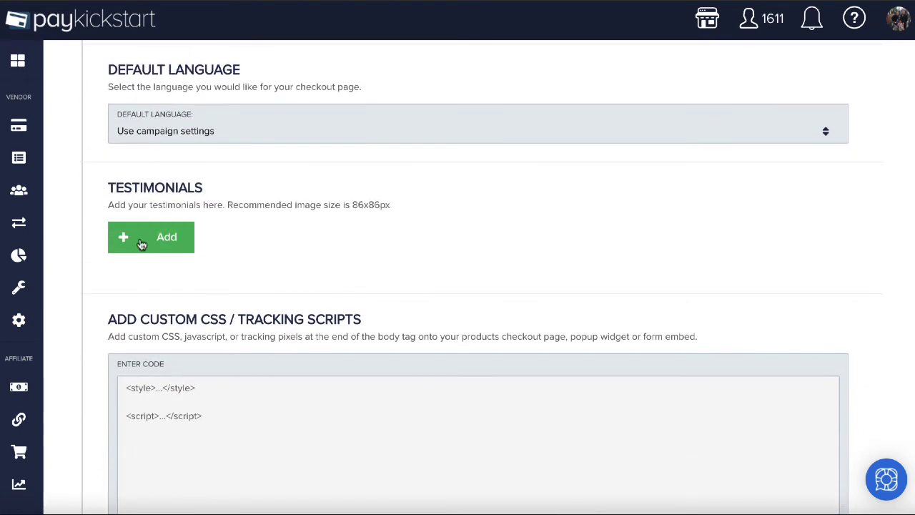
pyautogui.click(123, 241)
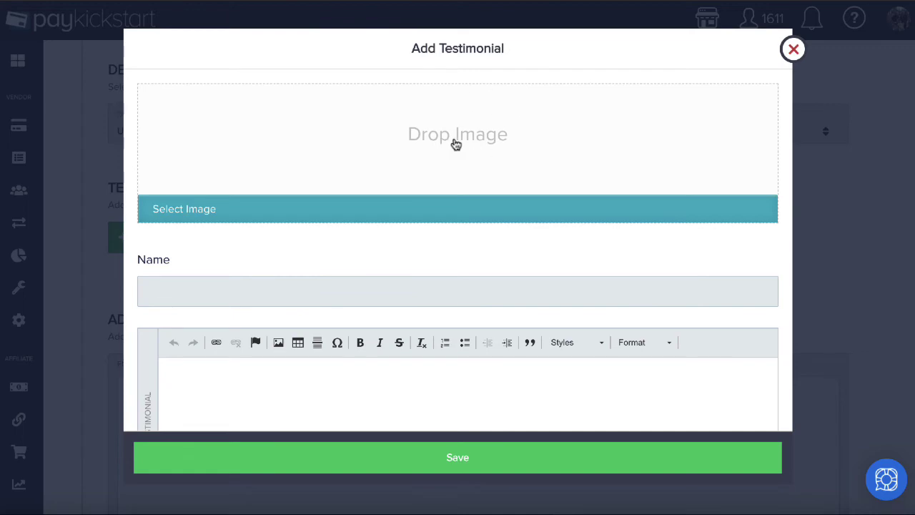
pyautogui.click(795, 54)
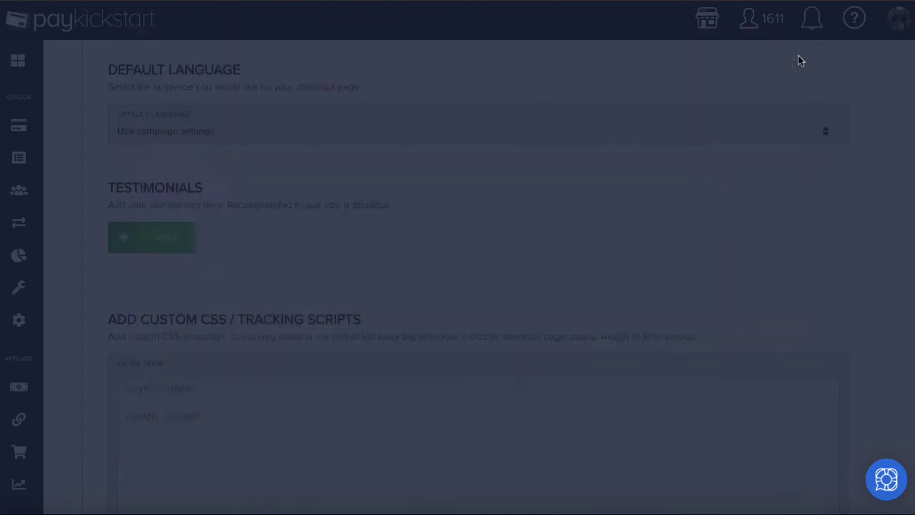
# Step: Try enabling the legal checkbox on the checkout page to view its legal text, and disable it again
pyautogui.scroll(-5, 554, 310)
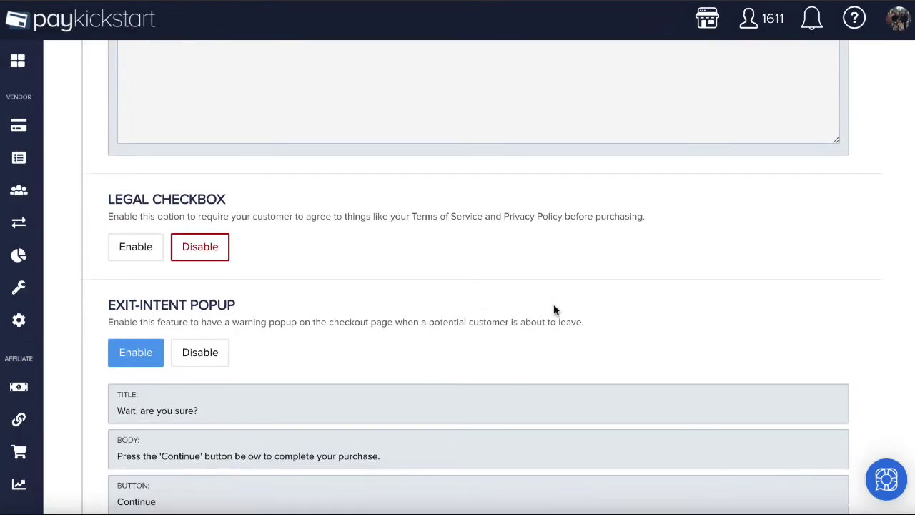
pyautogui.click(132, 250)
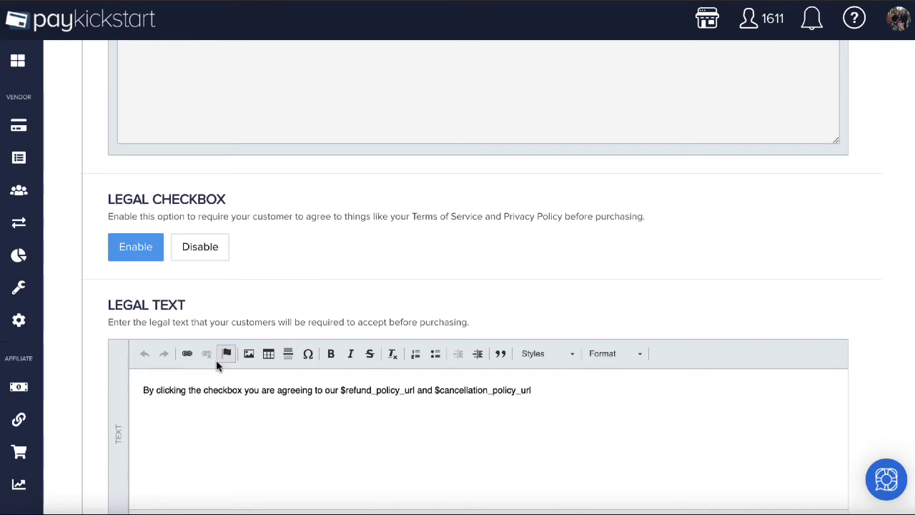
pyautogui.click(200, 249)
# Step: Disable the exit-intent popup and finish the checkout page settings to continue to the integrations
pyautogui.scroll(-3, 200, 250)
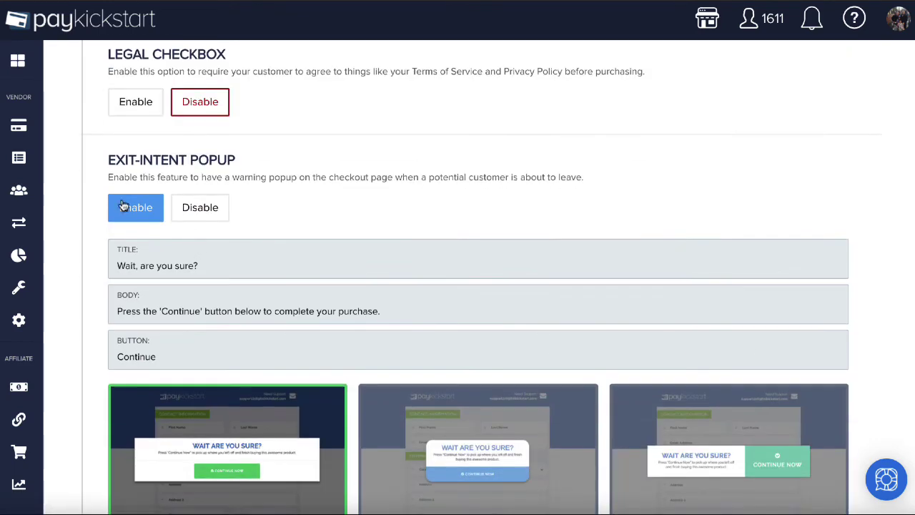
pyautogui.scroll(-2, 351, 221)
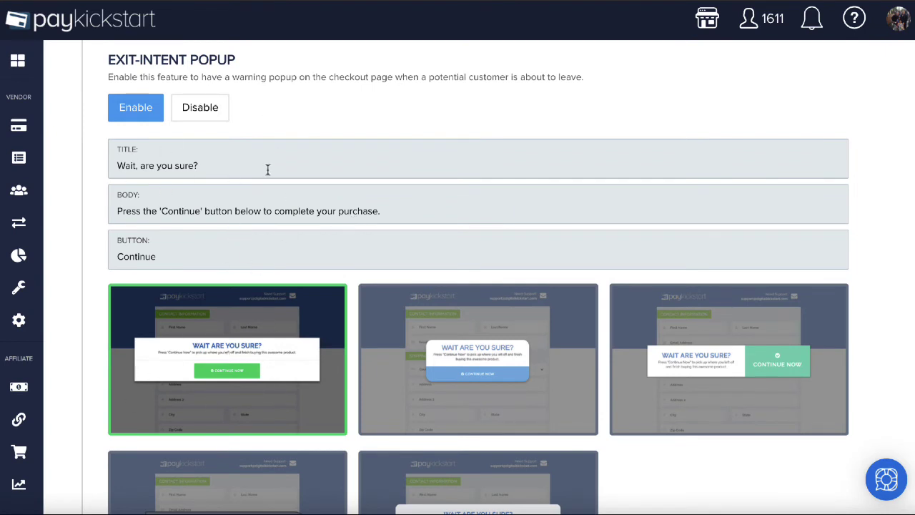
pyautogui.click(203, 117)
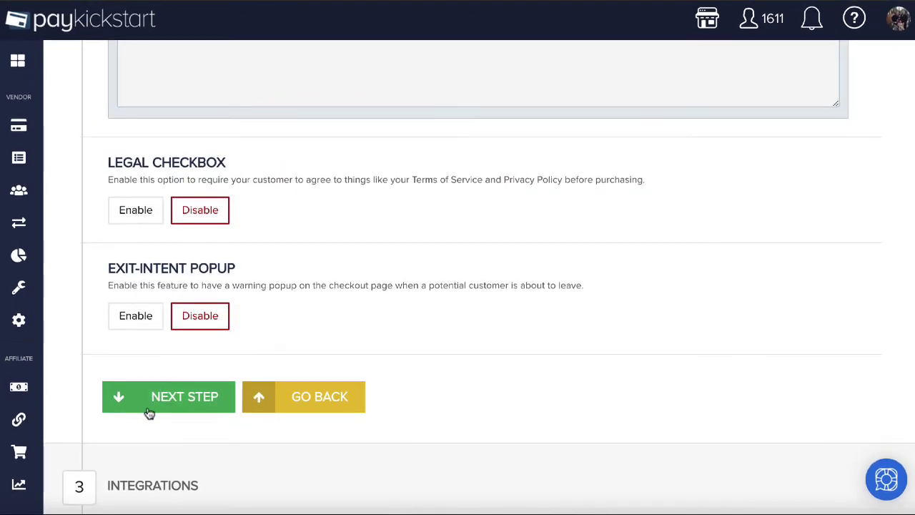
pyautogui.click(146, 400)
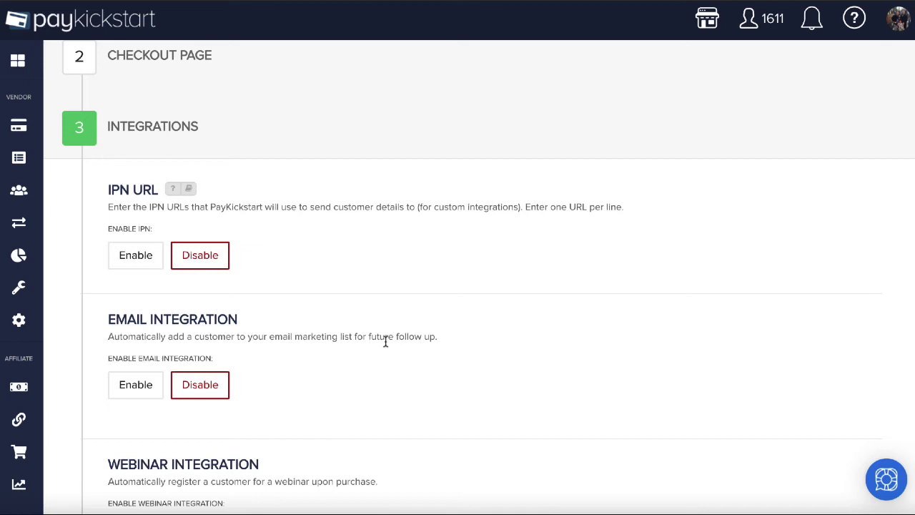
# Step: Try enabling the IPN URL option for custom integrations, and disable it again
pyautogui.click(139, 255)
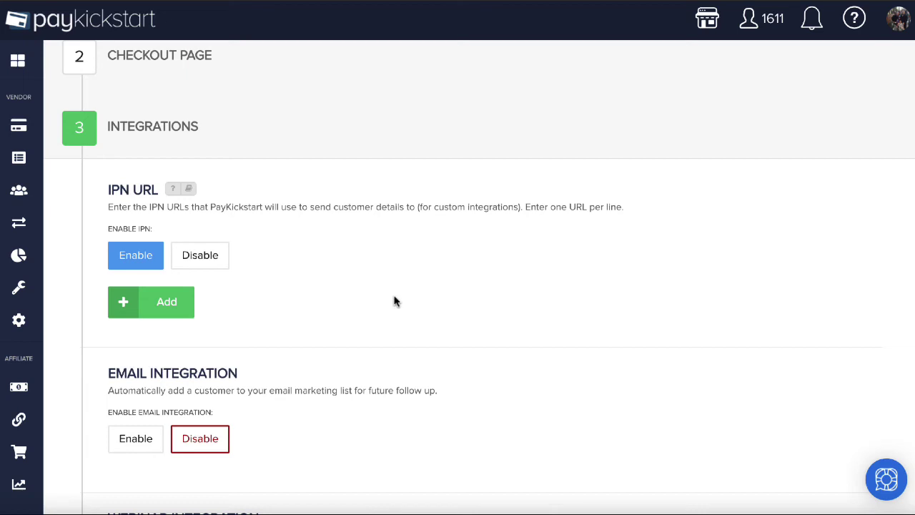
pyautogui.click(193, 256)
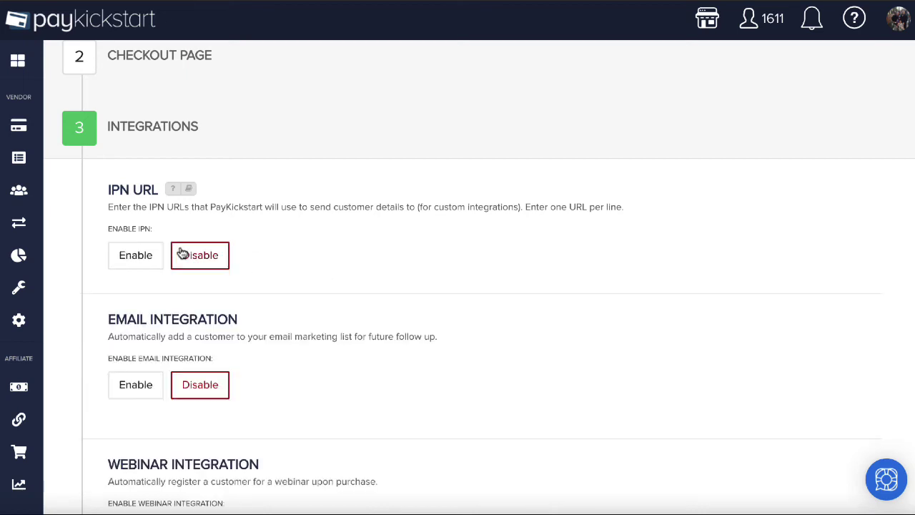
pyautogui.scroll(-1, 312, 284)
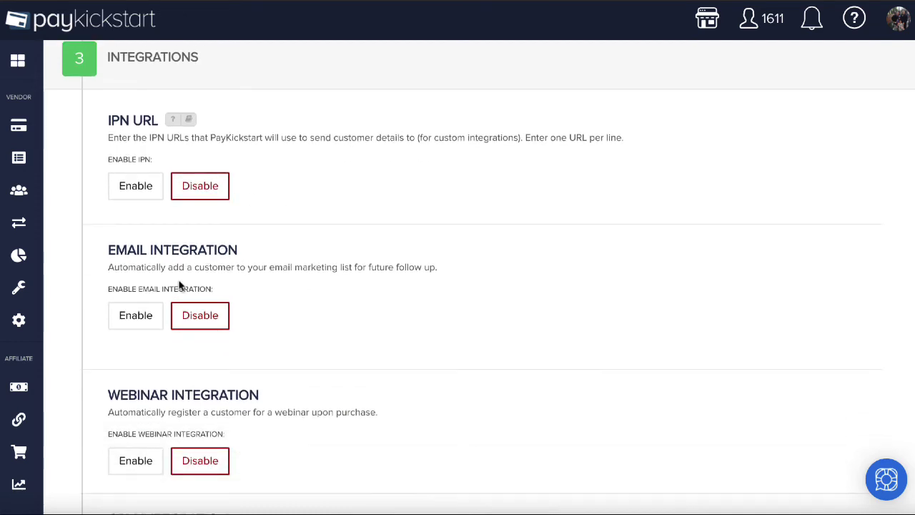
# Step: Enable the email integration and turn on adding the user on a success transaction
pyautogui.scroll(-1, 180, 286)
pyautogui.click(136, 281)
pyautogui.scroll(-1, 327, 301)
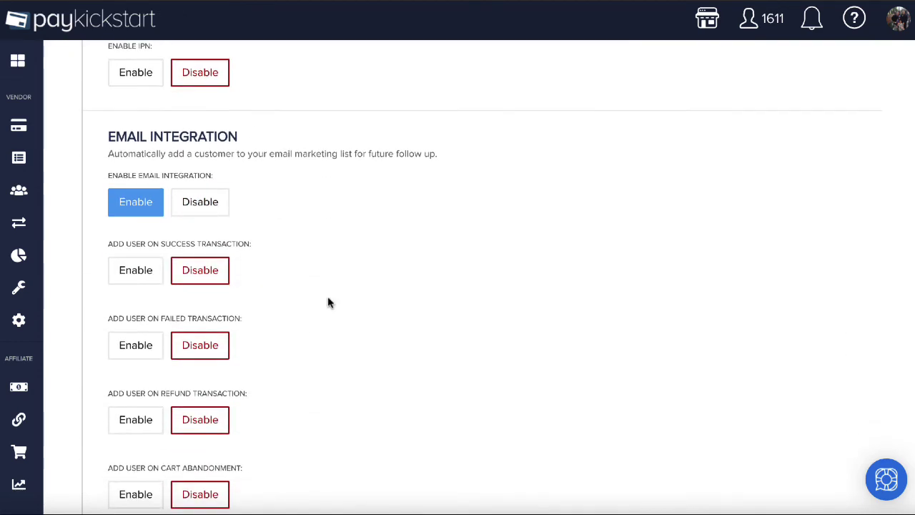
pyautogui.click(136, 270)
pyautogui.scroll(-1, 380, 284)
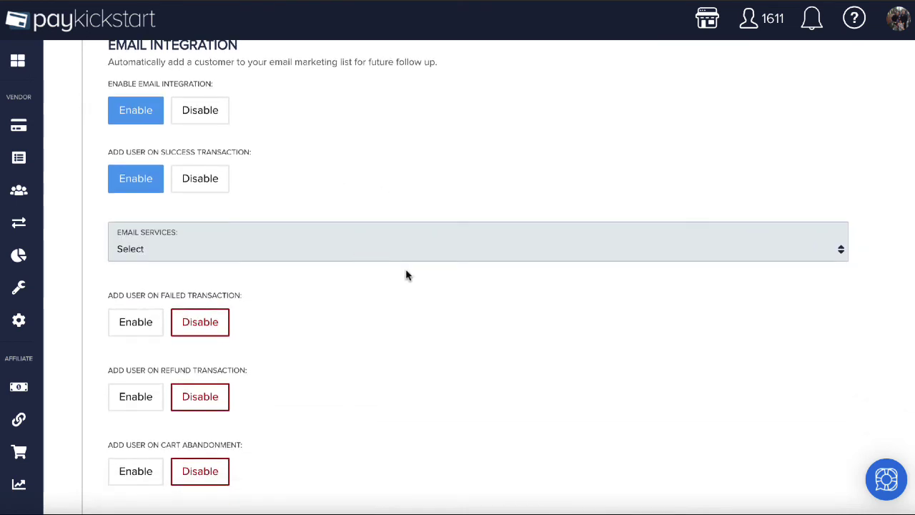
# Step: Set the success transaction's email service to Aweber with the connected account and the Affiliate Oracle Members list
pyautogui.click(394, 248)
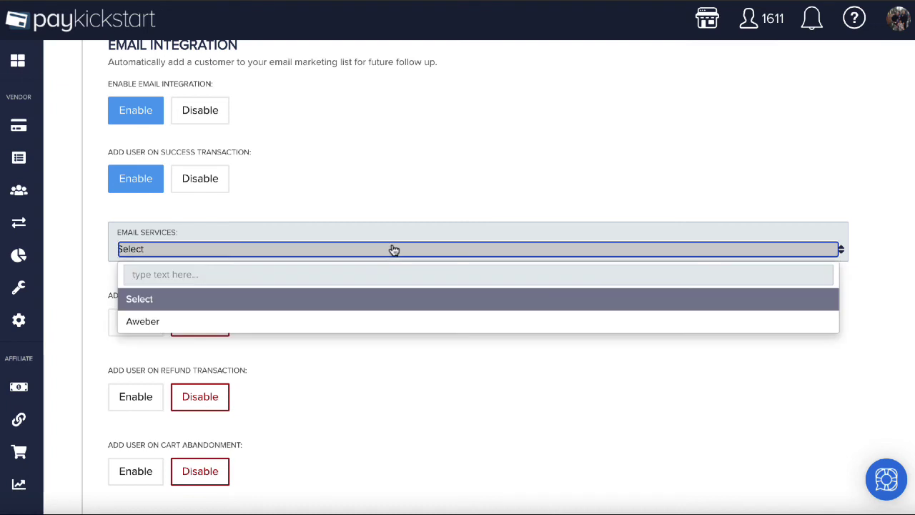
pyautogui.click(306, 323)
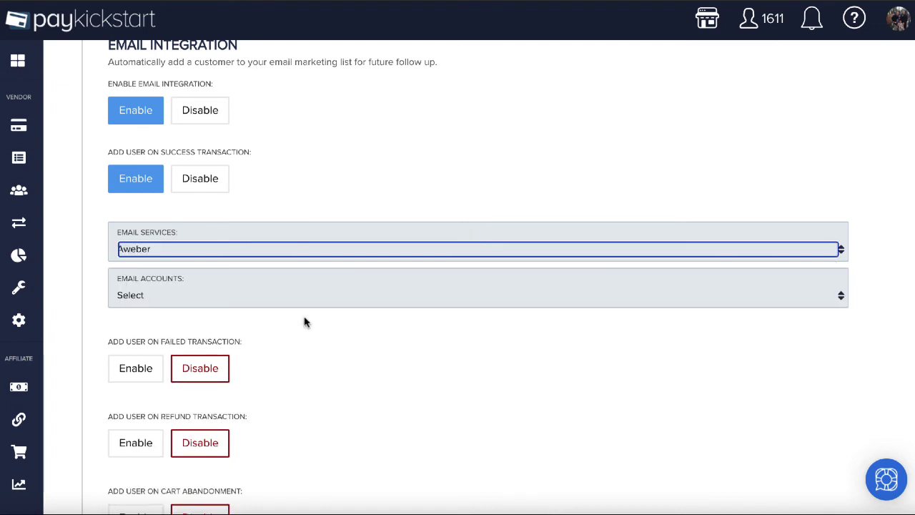
pyautogui.click(296, 294)
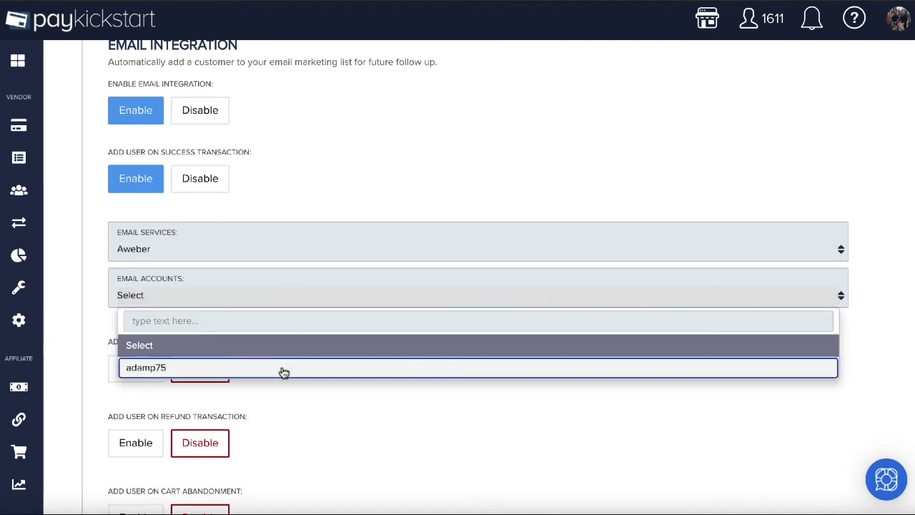
pyautogui.click(282, 371)
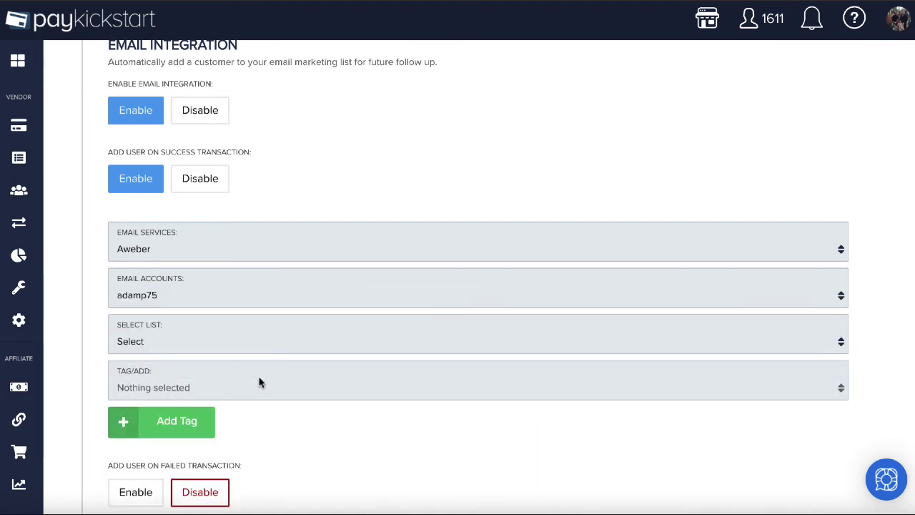
pyautogui.click(255, 349)
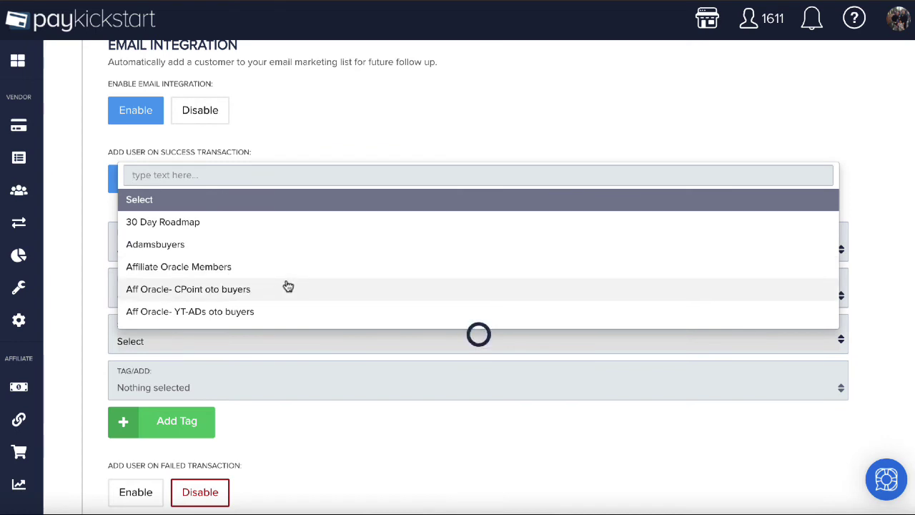
pyautogui.click(254, 268)
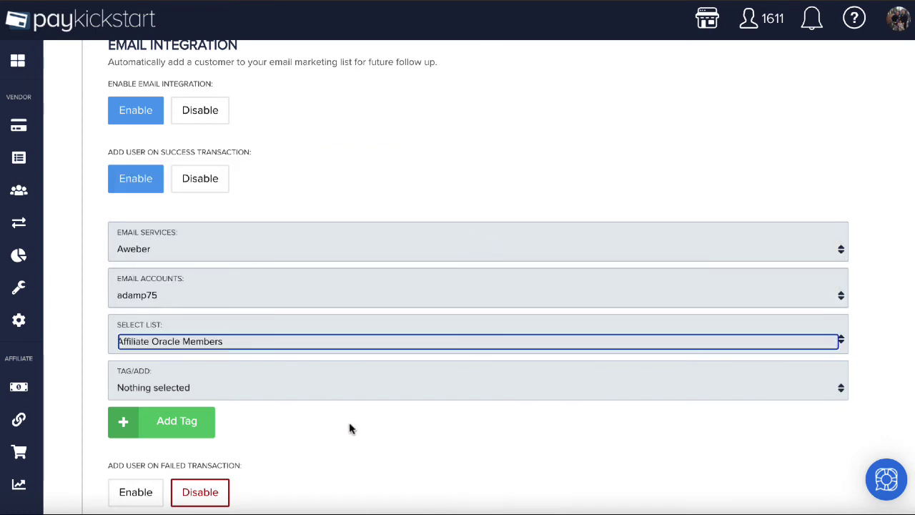
# Step: Try enabling the option to add the user on cart abandonment, and disable it again
pyautogui.scroll(-4, 327, 428)
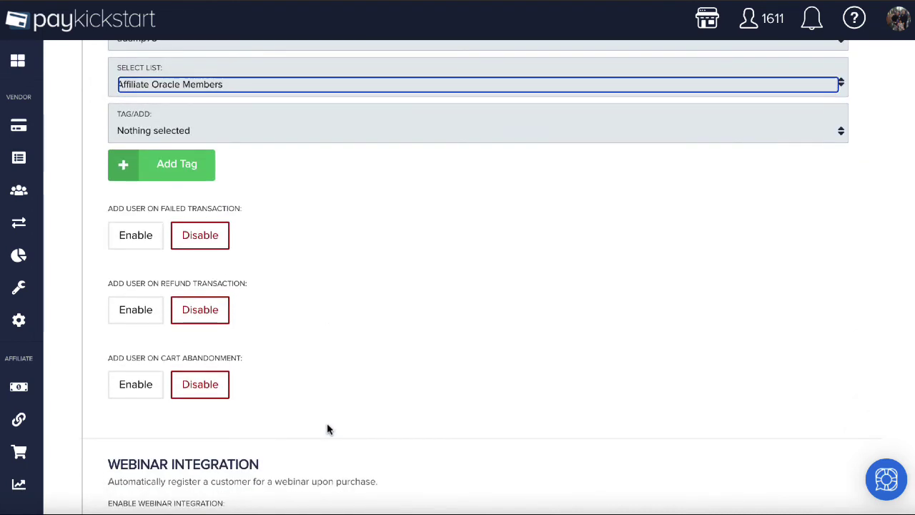
pyautogui.scroll(-1, 329, 348)
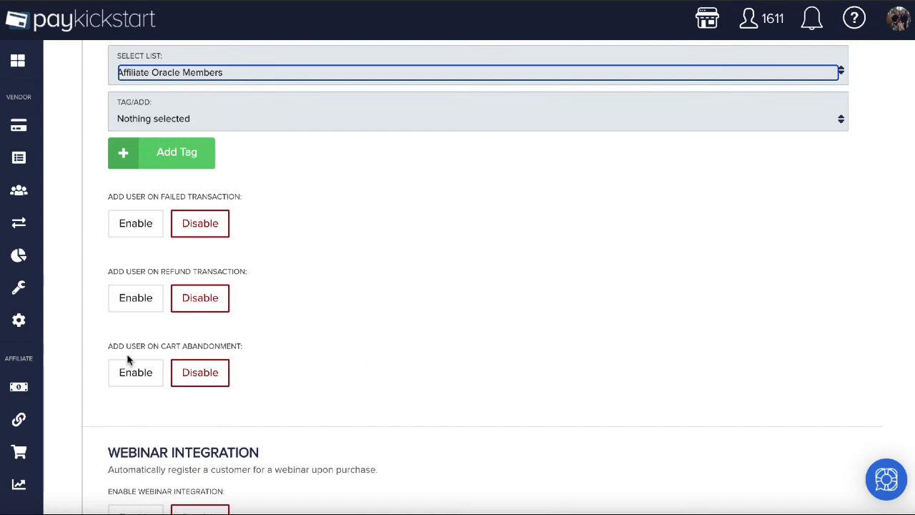
pyautogui.scroll(-1, 332, 385)
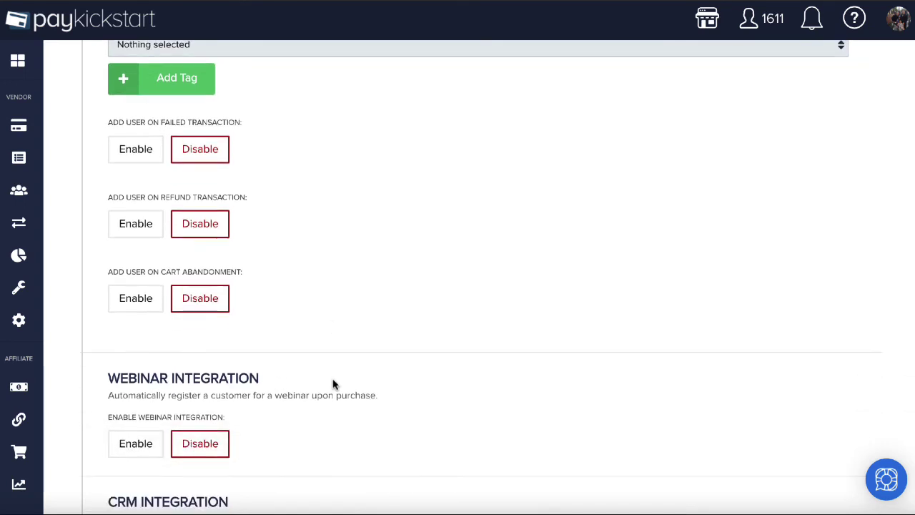
pyautogui.click(141, 306)
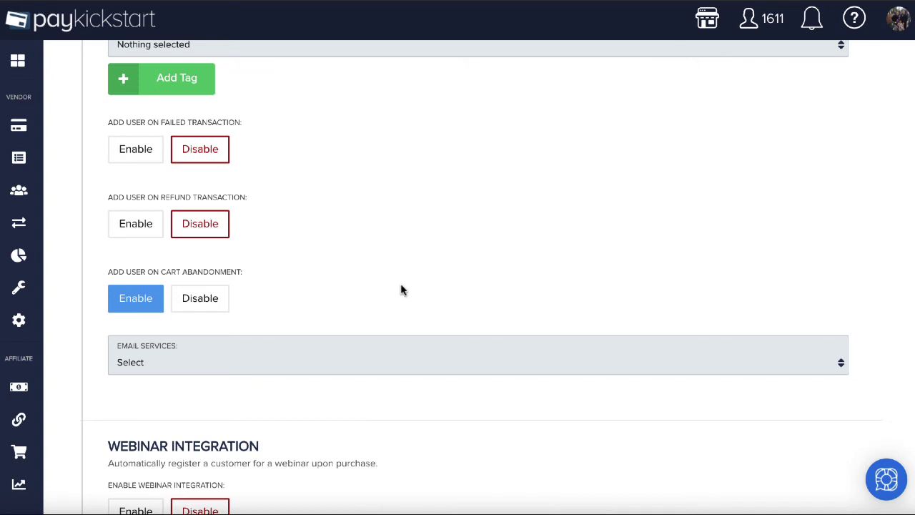
pyautogui.click(210, 299)
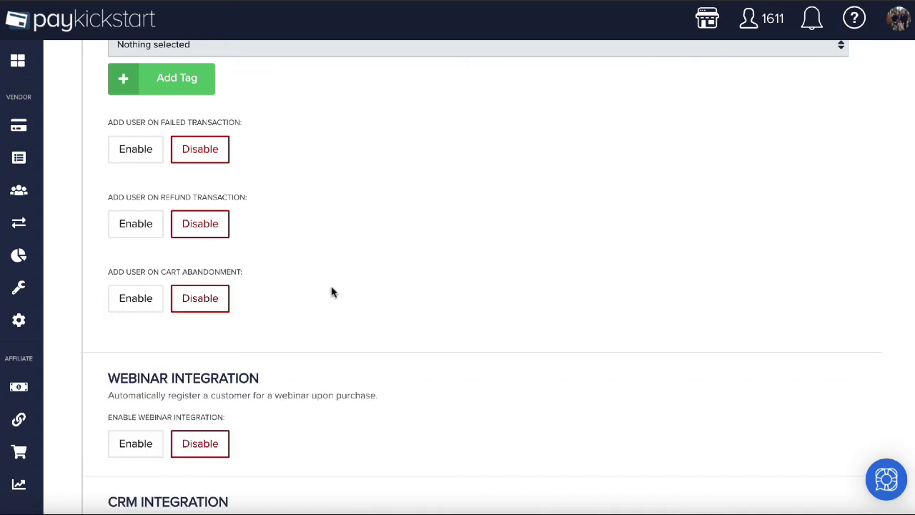
# Step: Look through the webinar, CRM, Slack, Facebook conversion and advanced tracking options, and review the email integration settings
pyautogui.scroll(-1, 333, 292)
pyautogui.scroll(-1, 332, 292)
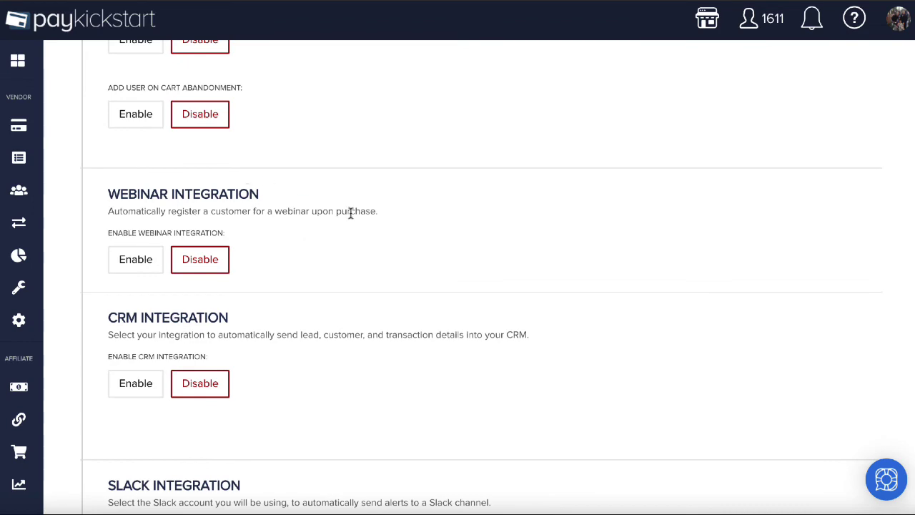
pyautogui.scroll(-1, 350, 212)
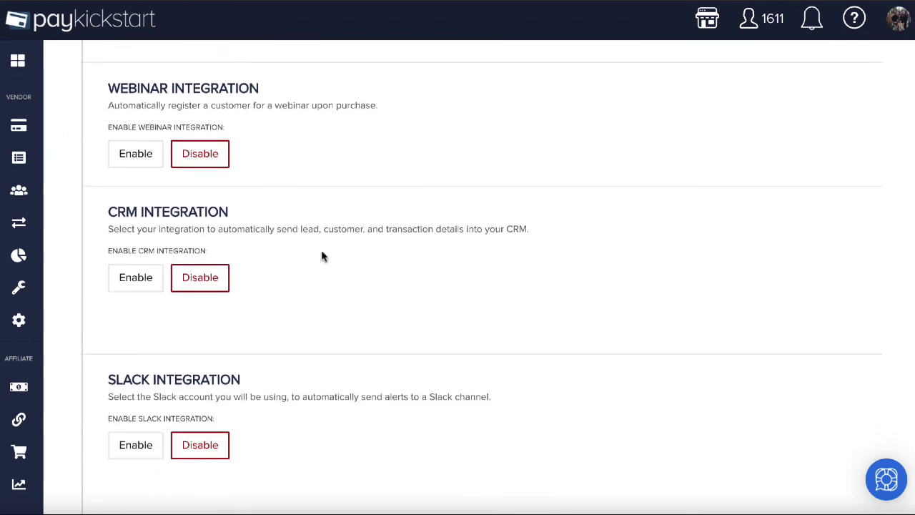
pyautogui.scroll(-4, 338, 322)
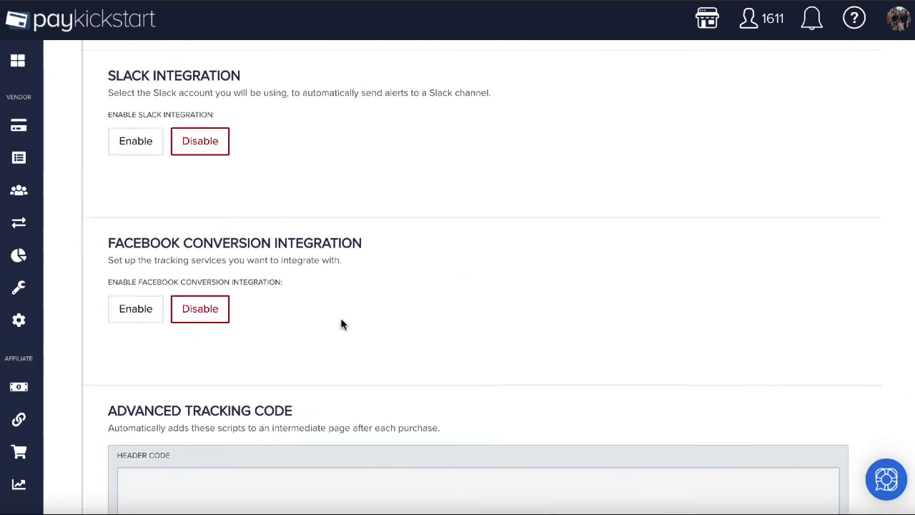
pyautogui.scroll(-2, 341, 322)
pyautogui.scroll(4, 341, 322)
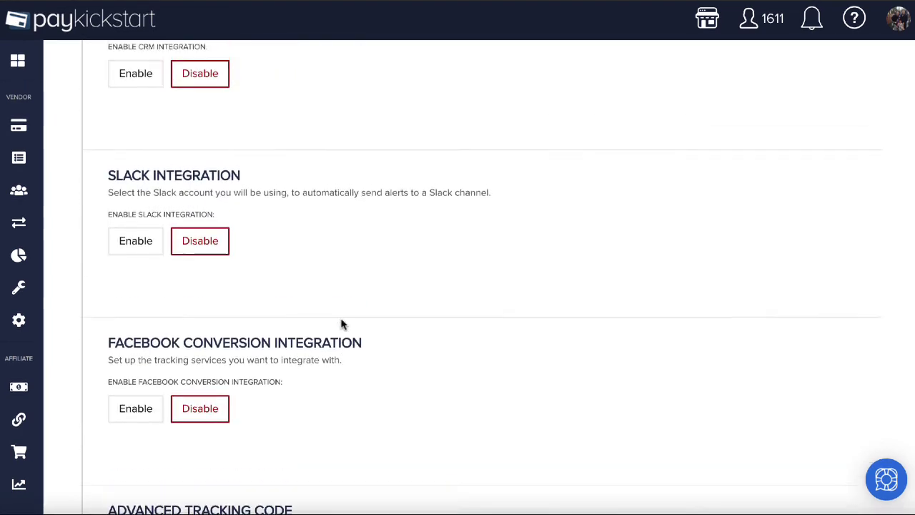
pyautogui.scroll(3, 341, 324)
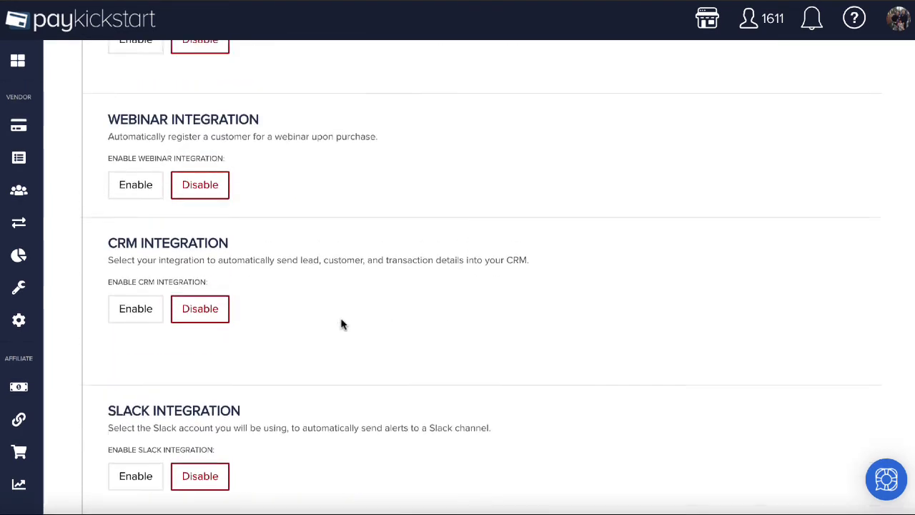
pyautogui.scroll(5, 341, 324)
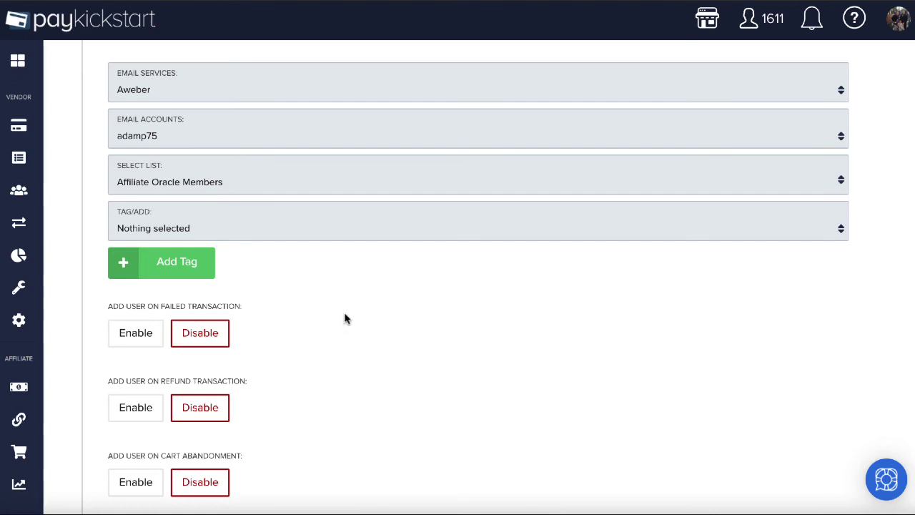
pyautogui.scroll(-5, 345, 319)
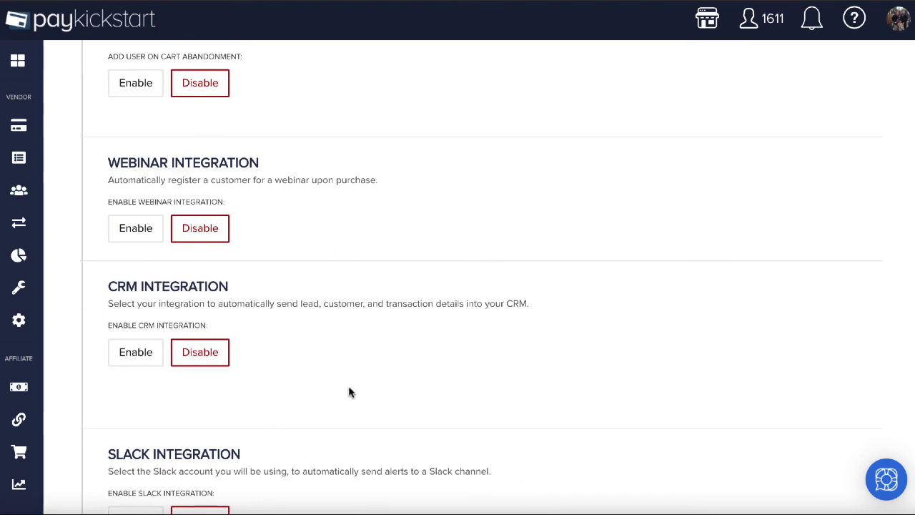
pyautogui.scroll(8, 629, 359)
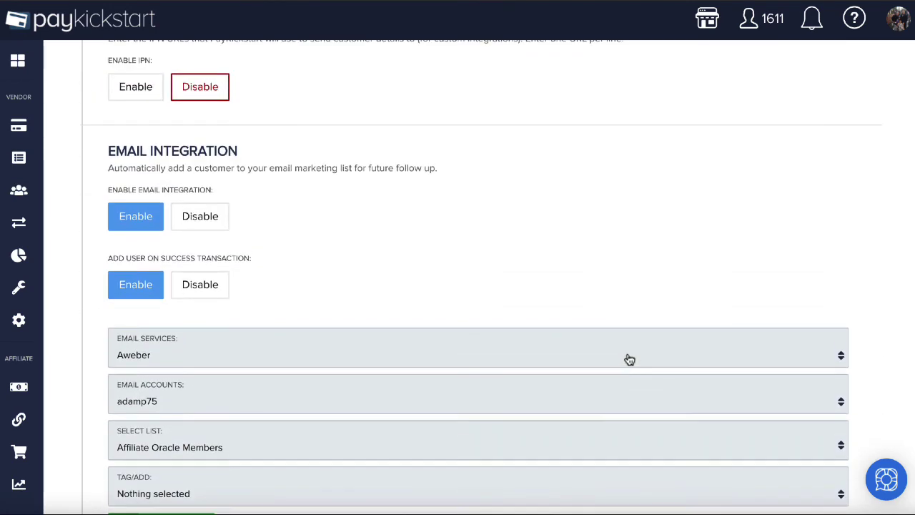
# Step: Review the product's integration settings from the email options down to the advanced tracking code
pyautogui.scroll(3, 629, 360)
pyautogui.scroll(-8, 630, 361)
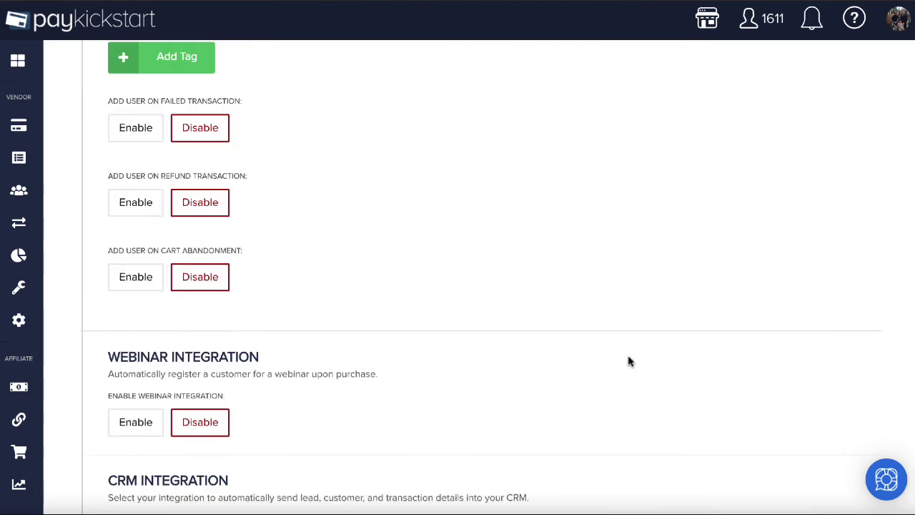
pyautogui.scroll(-8, 629, 362)
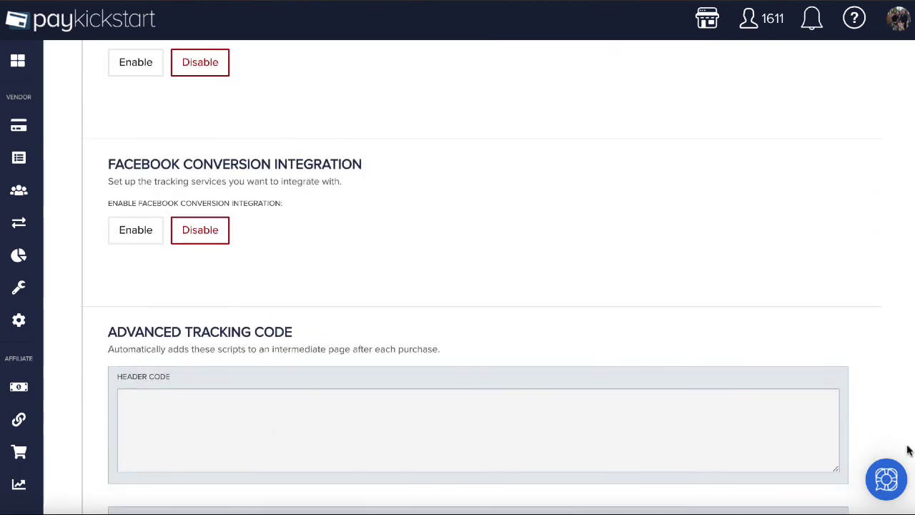
pyautogui.scroll(-3, 826, 246)
pyautogui.scroll(10, 825, 246)
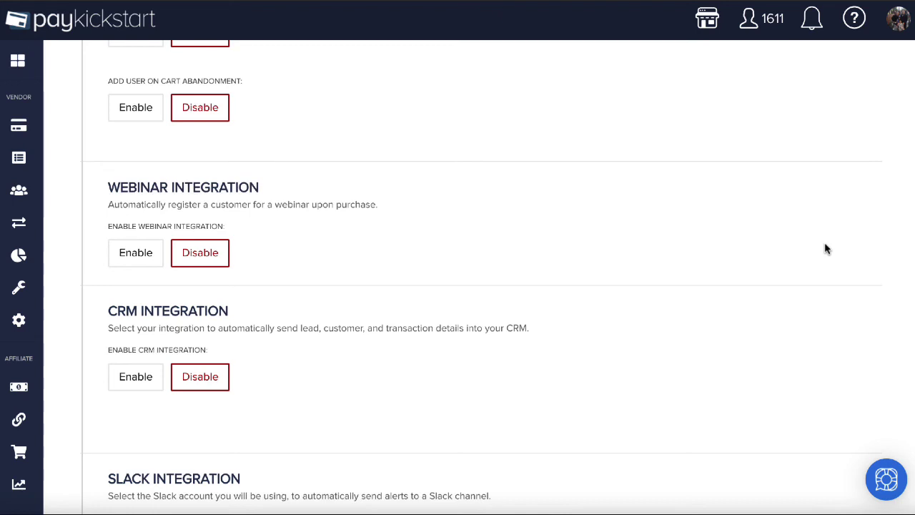
pyautogui.scroll(10, 668, 299)
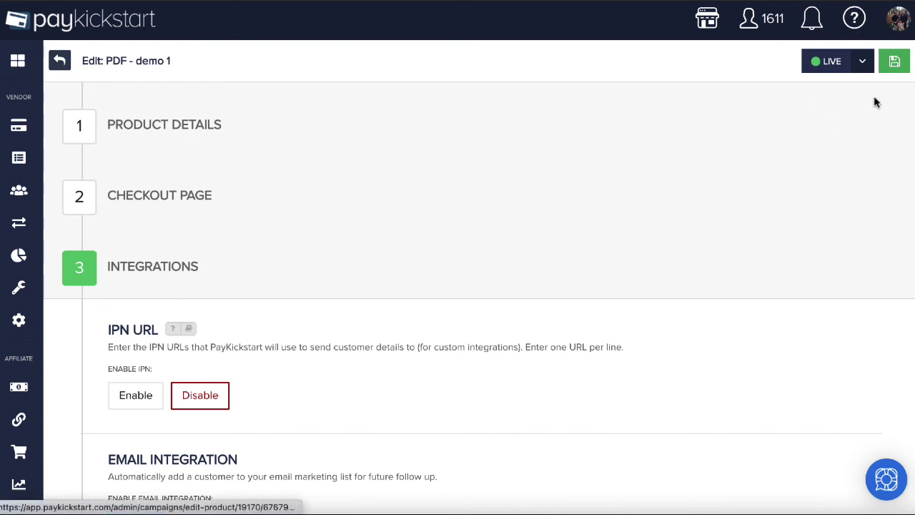
# Step: Look through the account options, help resources and notifications, and open the product's Checkout Page section
pyautogui.click(899, 20)
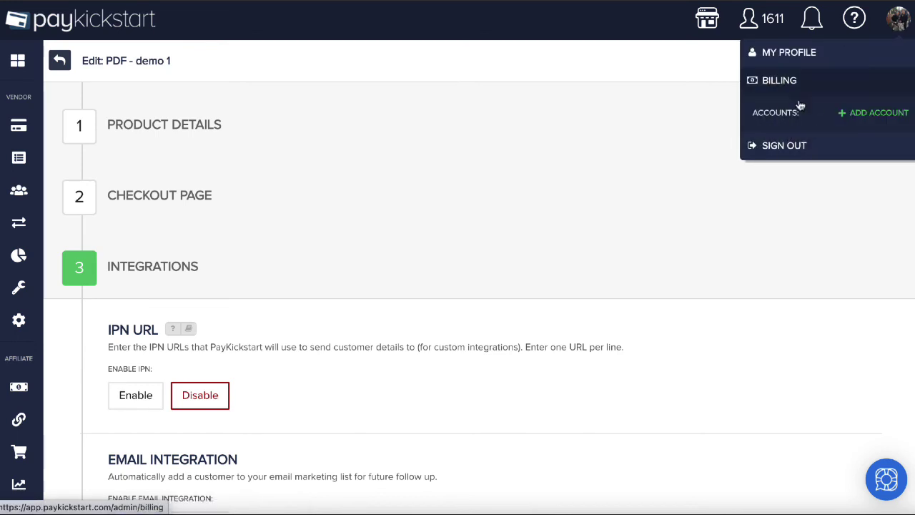
pyautogui.click(856, 21)
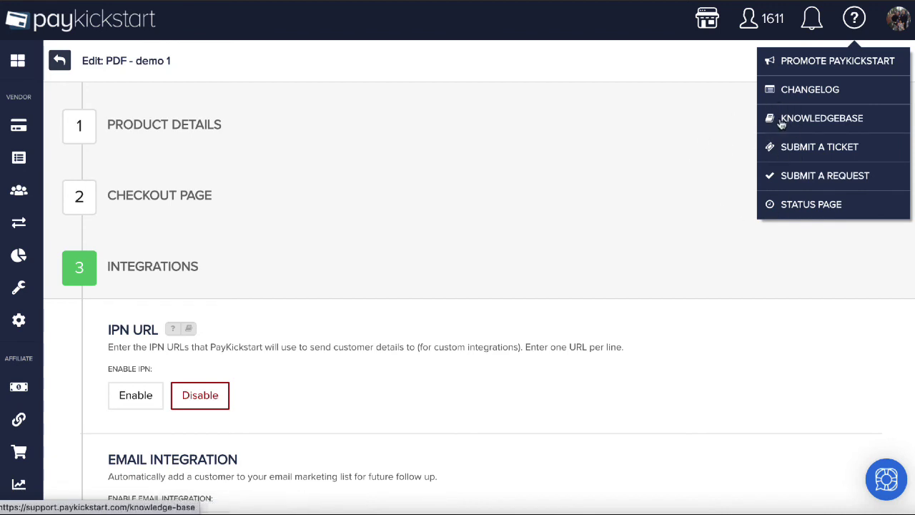
pyautogui.click(674, 169)
pyautogui.click(808, 27)
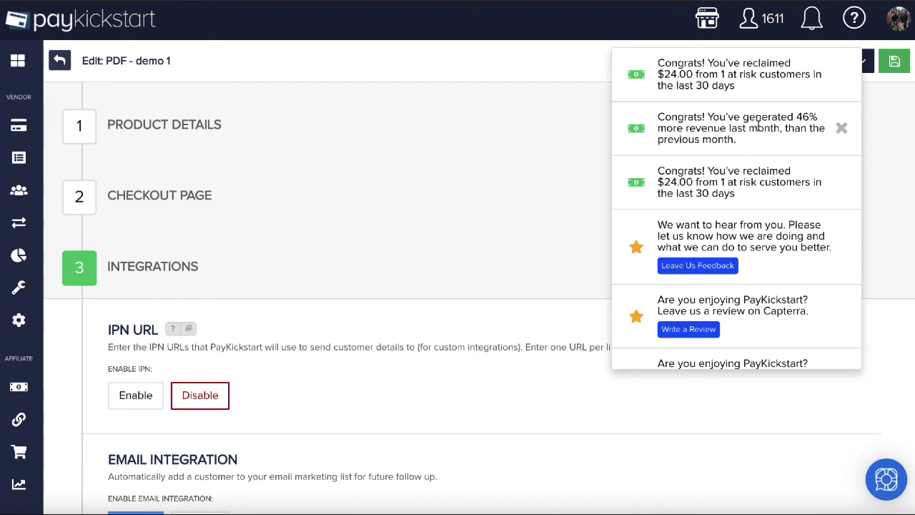
pyautogui.click(535, 196)
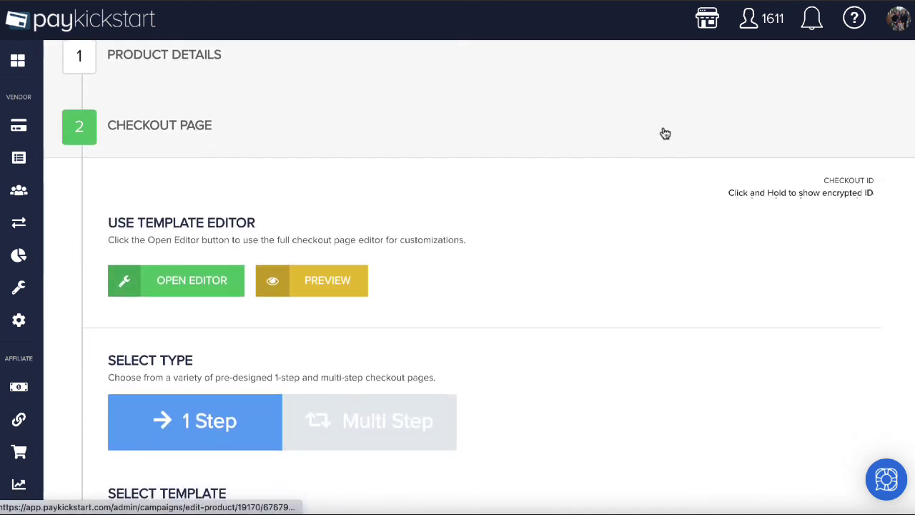